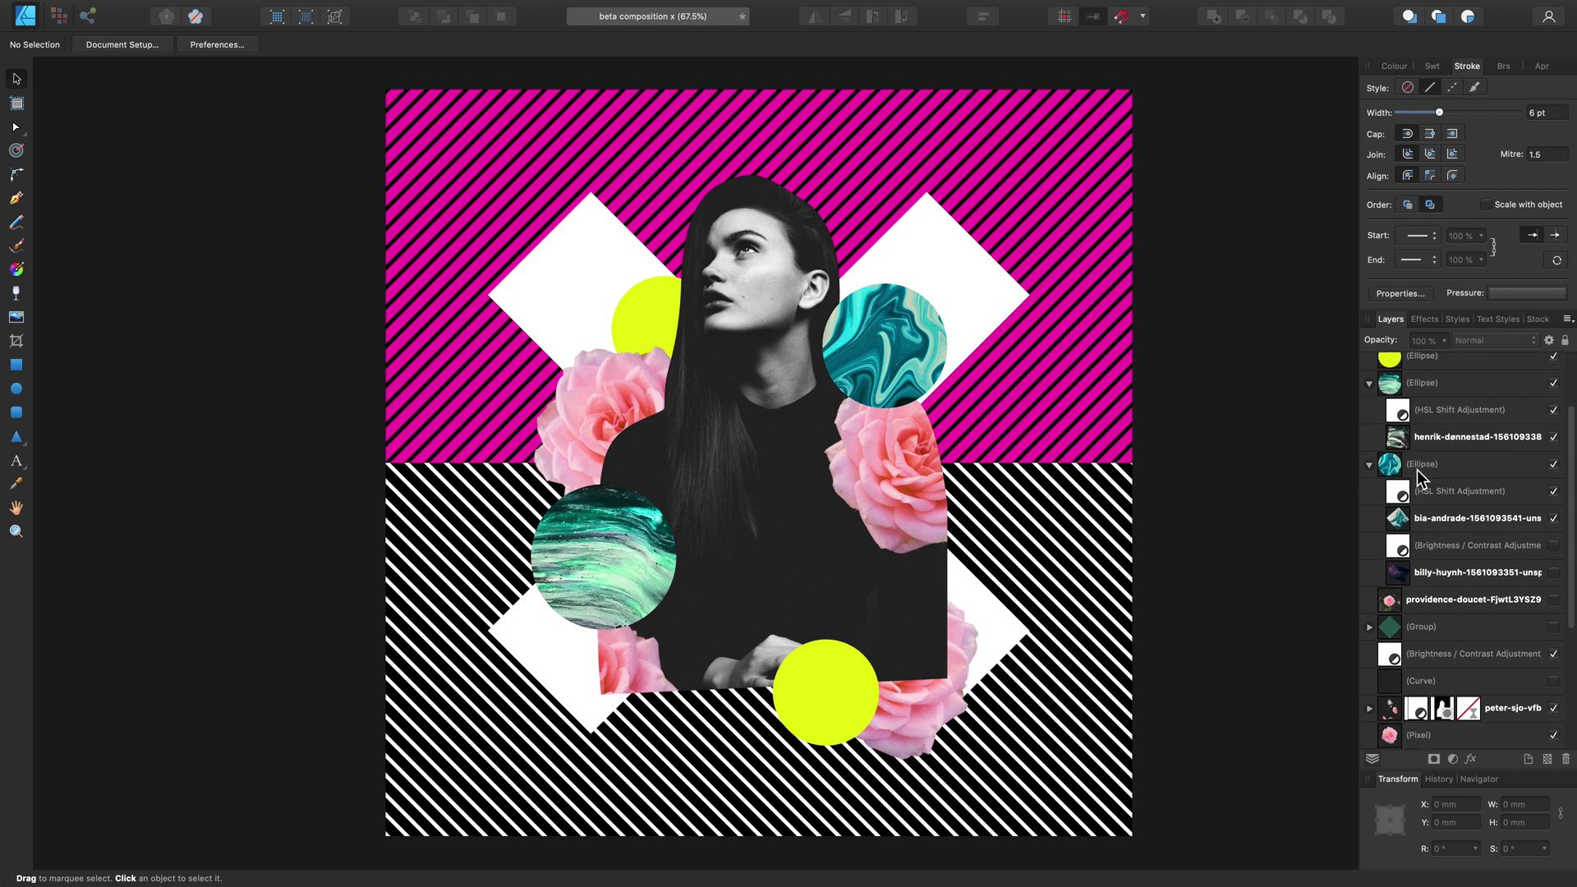
scroll(1417, 470, down, 2)
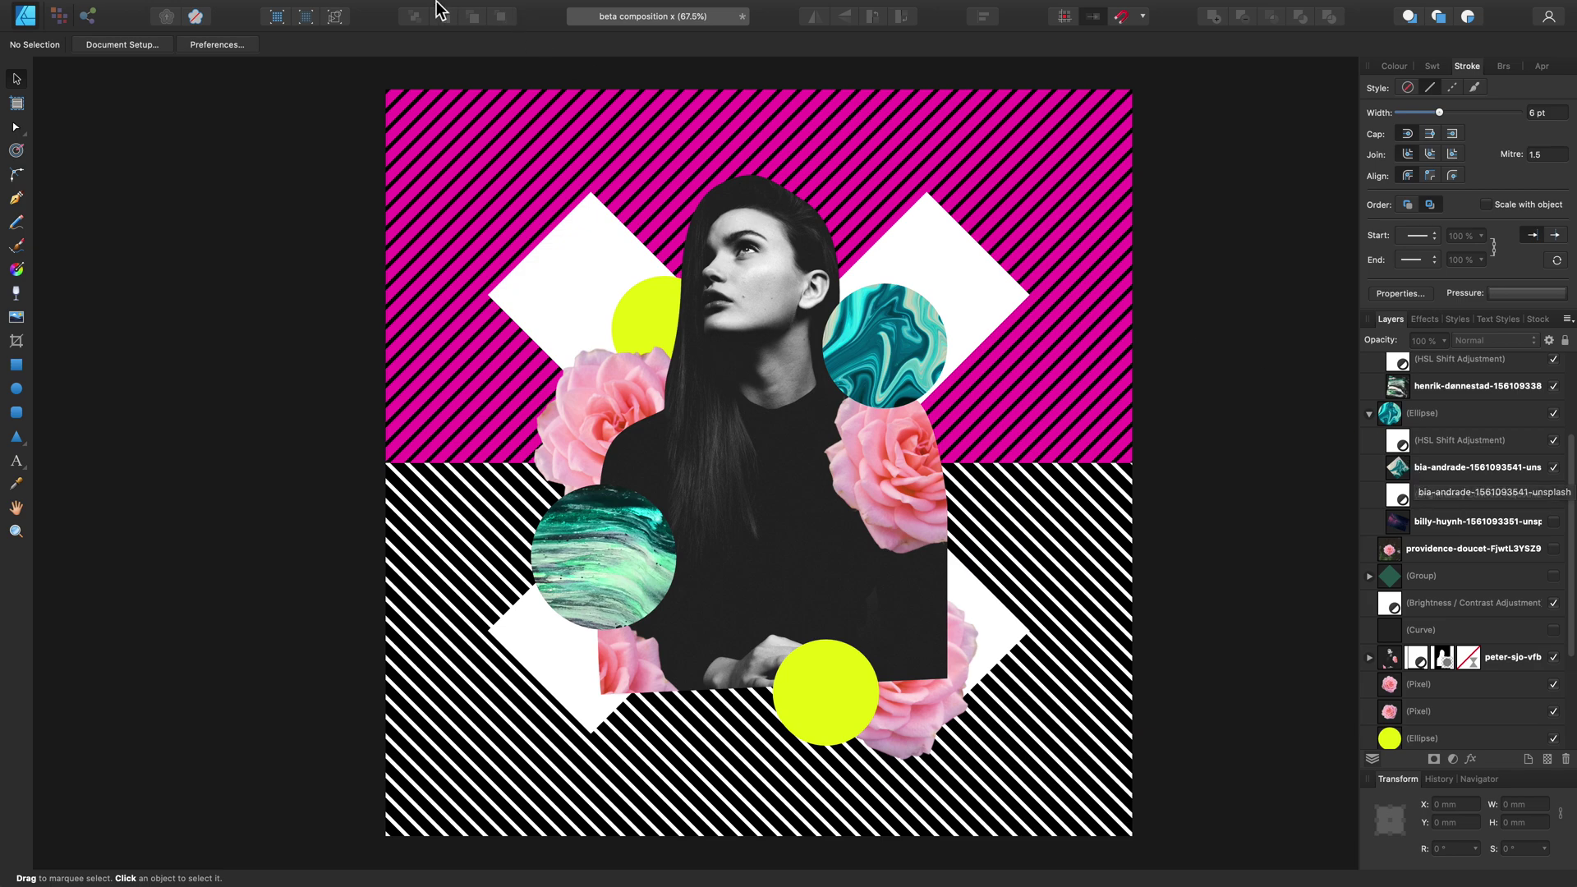
Open the Resource Manager and select all six embedded images, from henrik-dønnestad to the last row
mouse_move(323, 10)
click(396, 8)
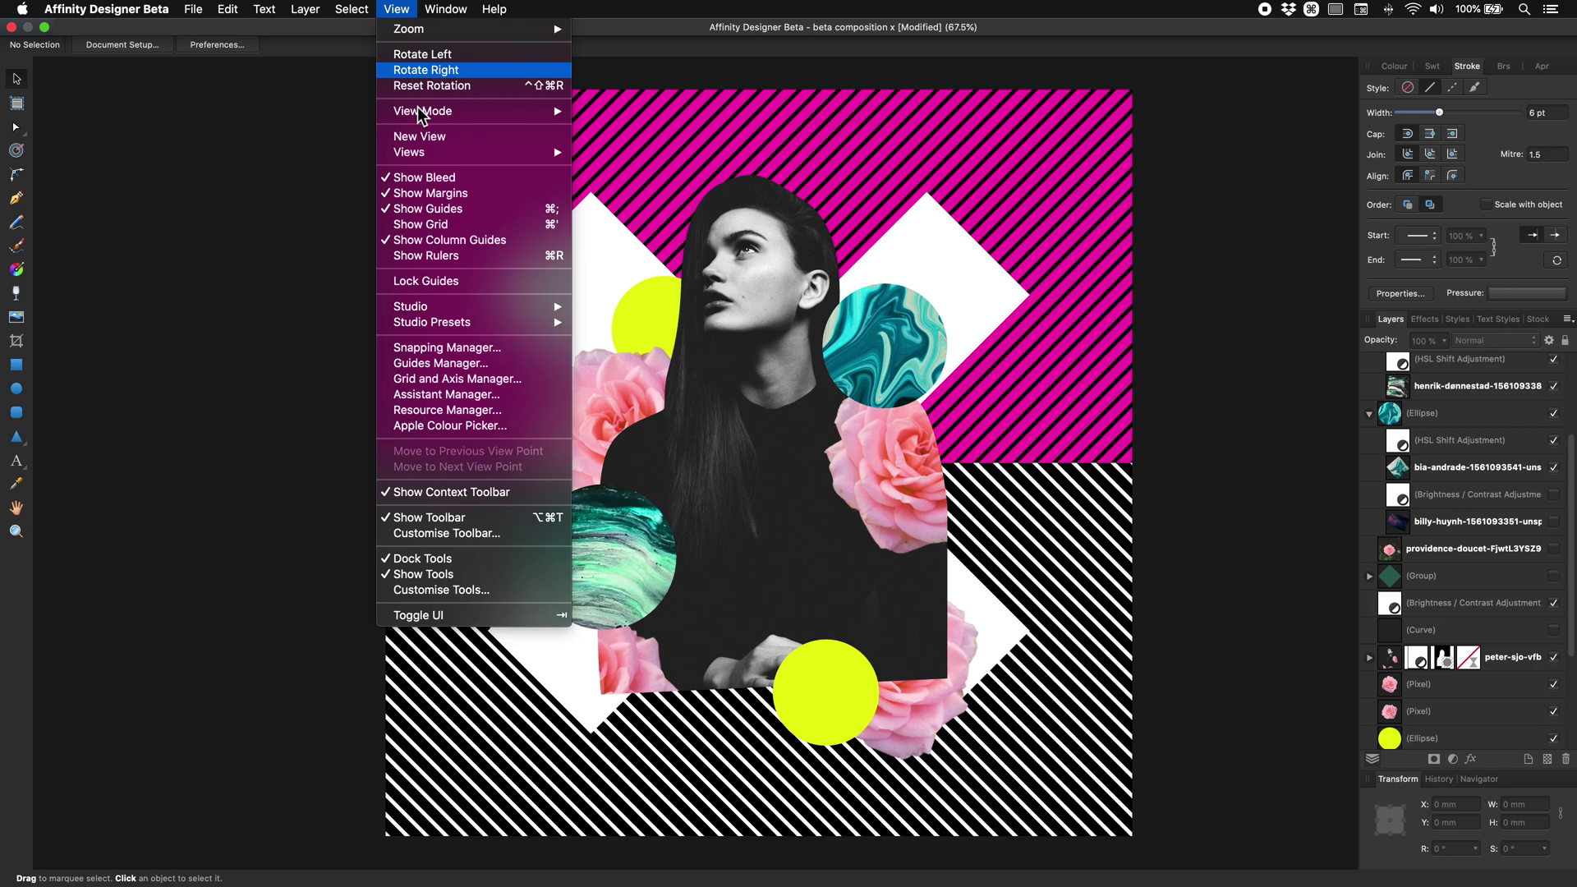
click(510, 416)
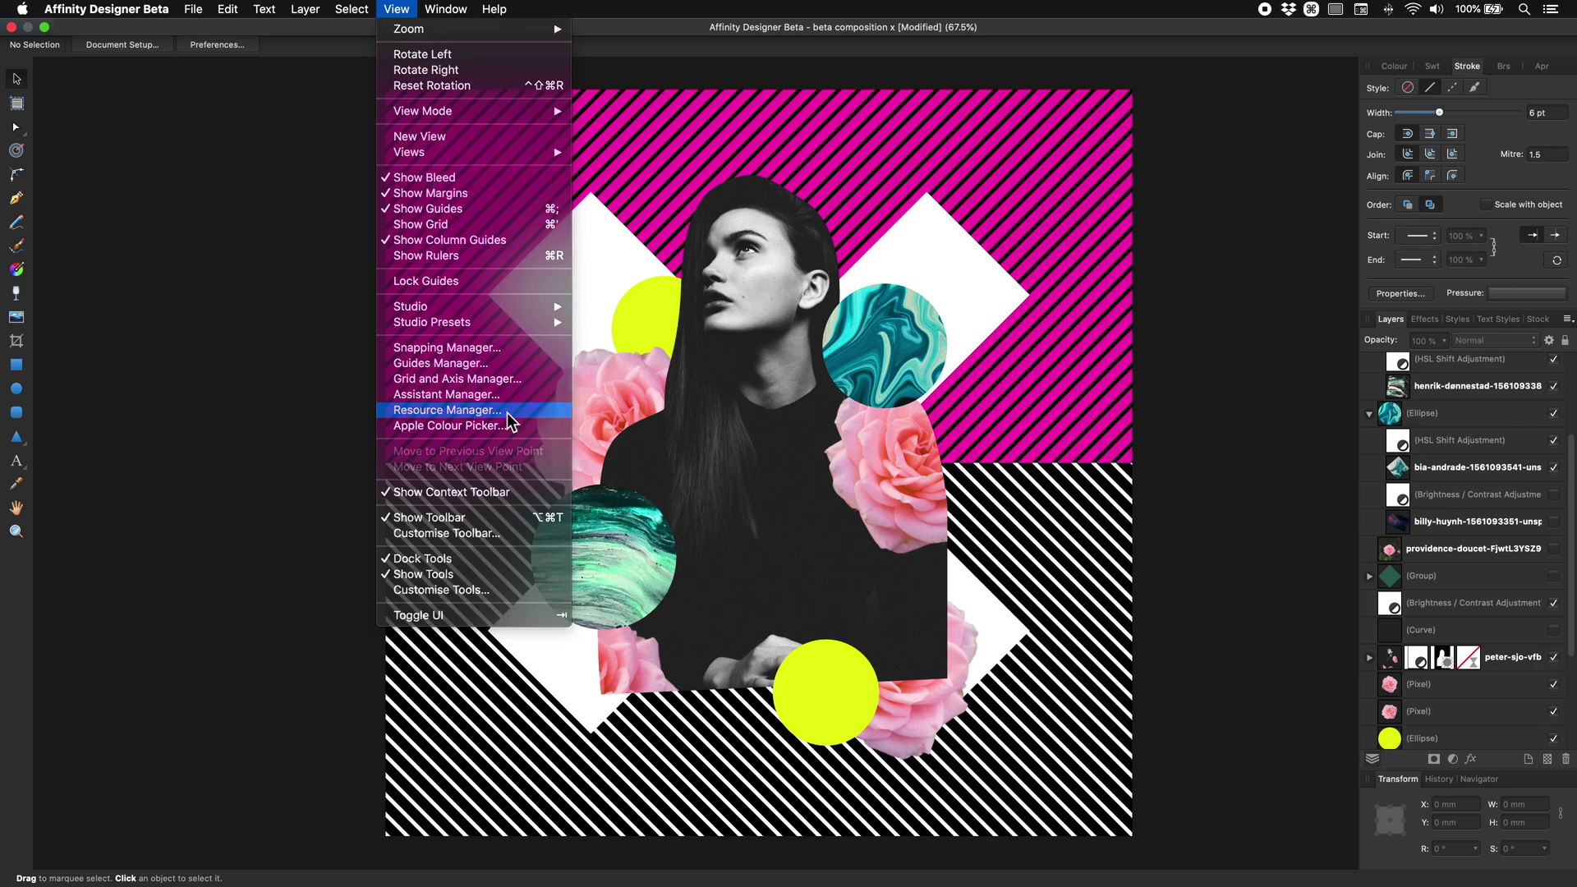
drag(487, 220, 586, 253)
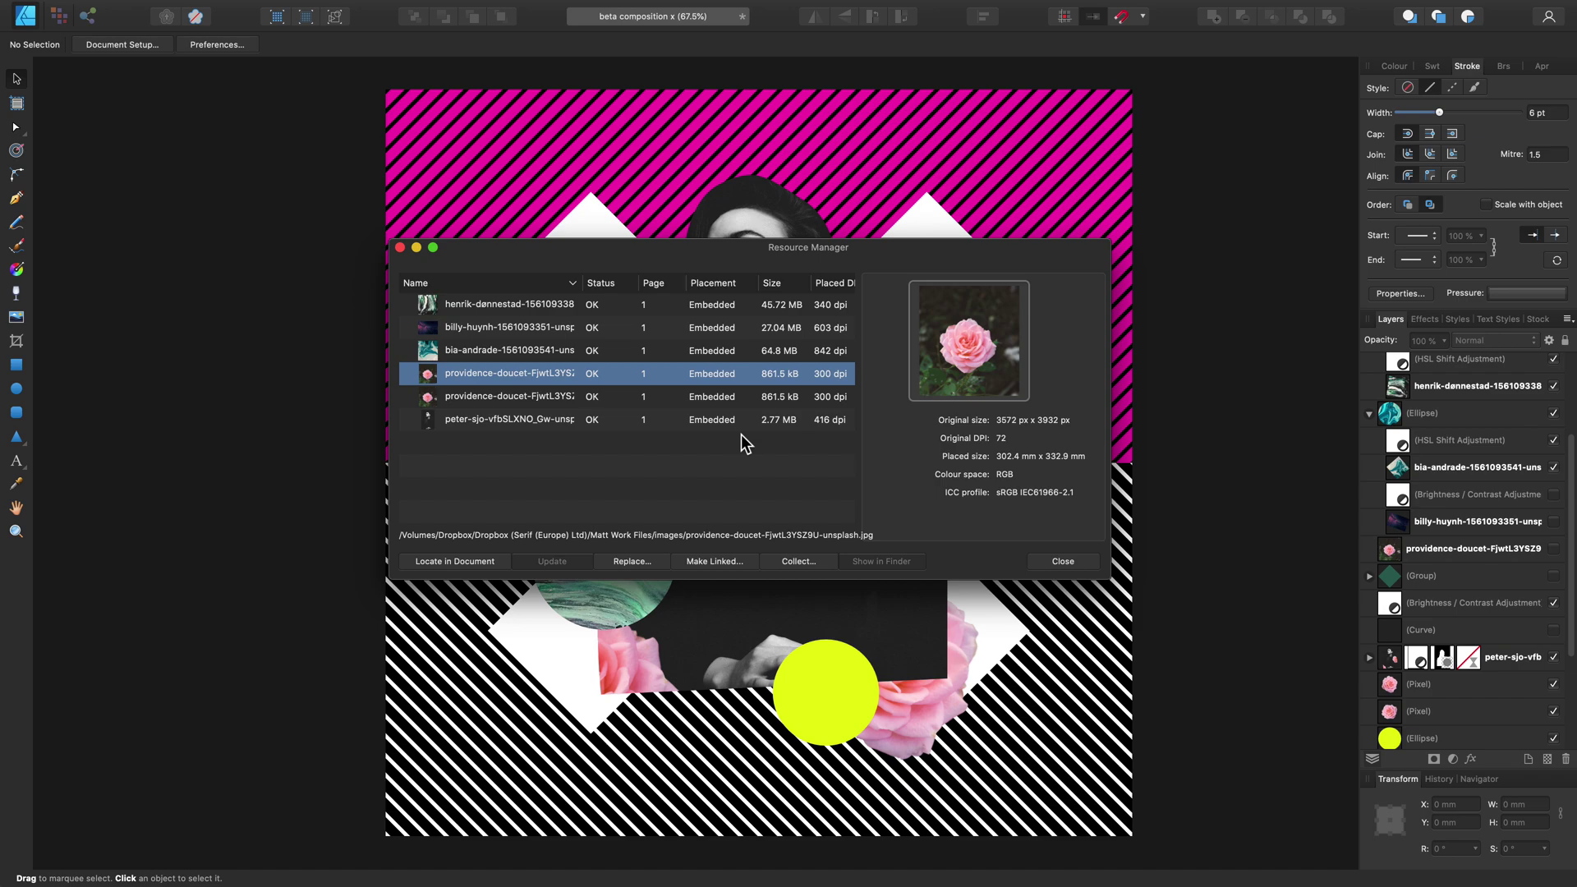
click(747, 307)
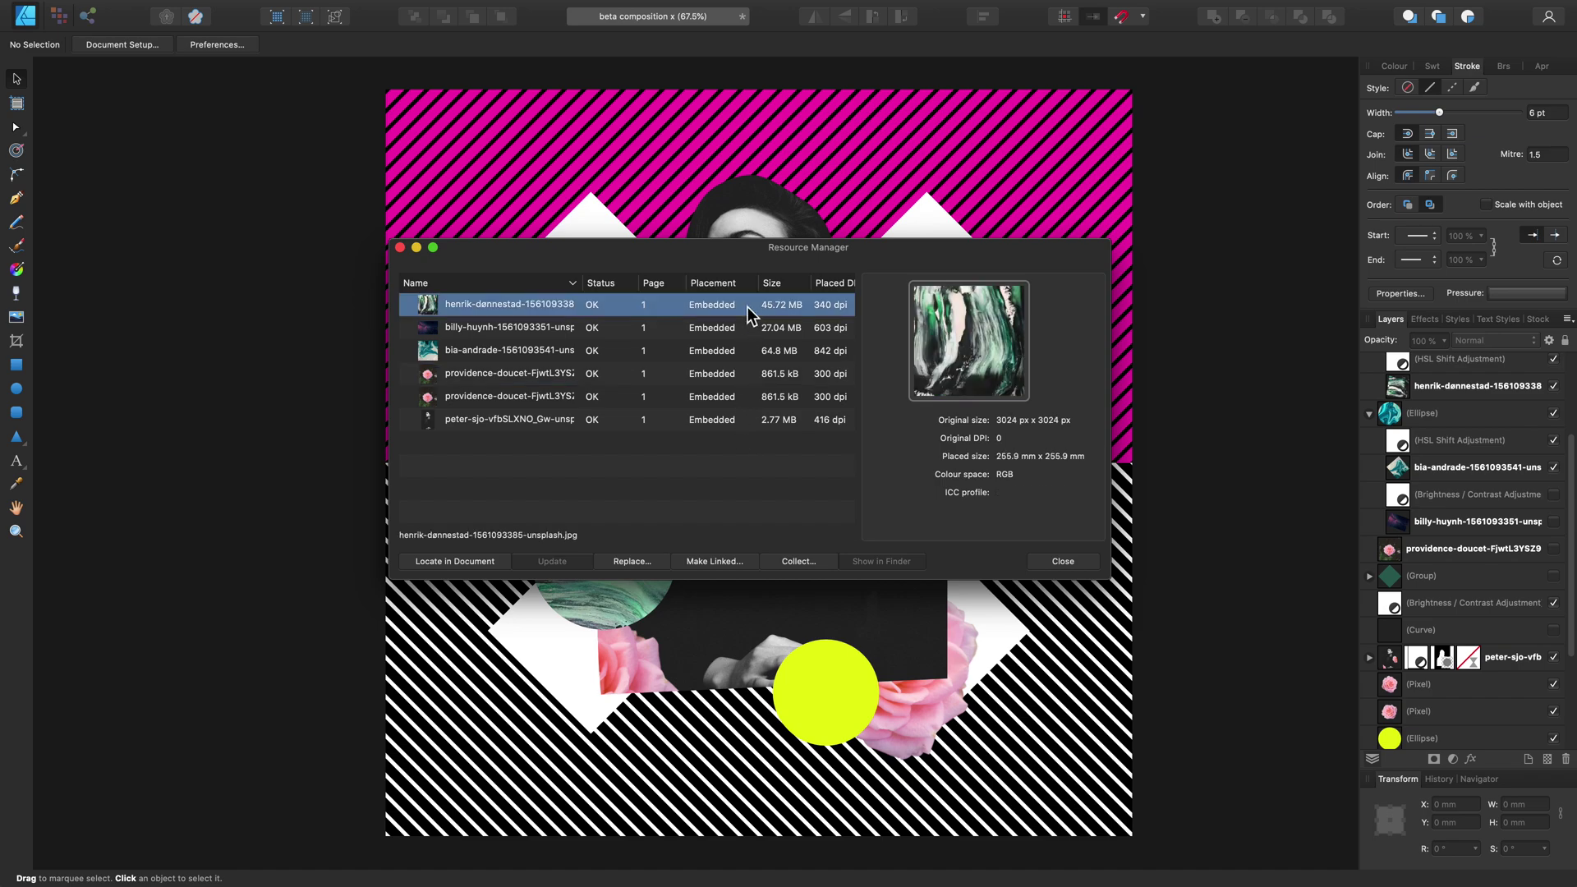
shift+click(745, 420)
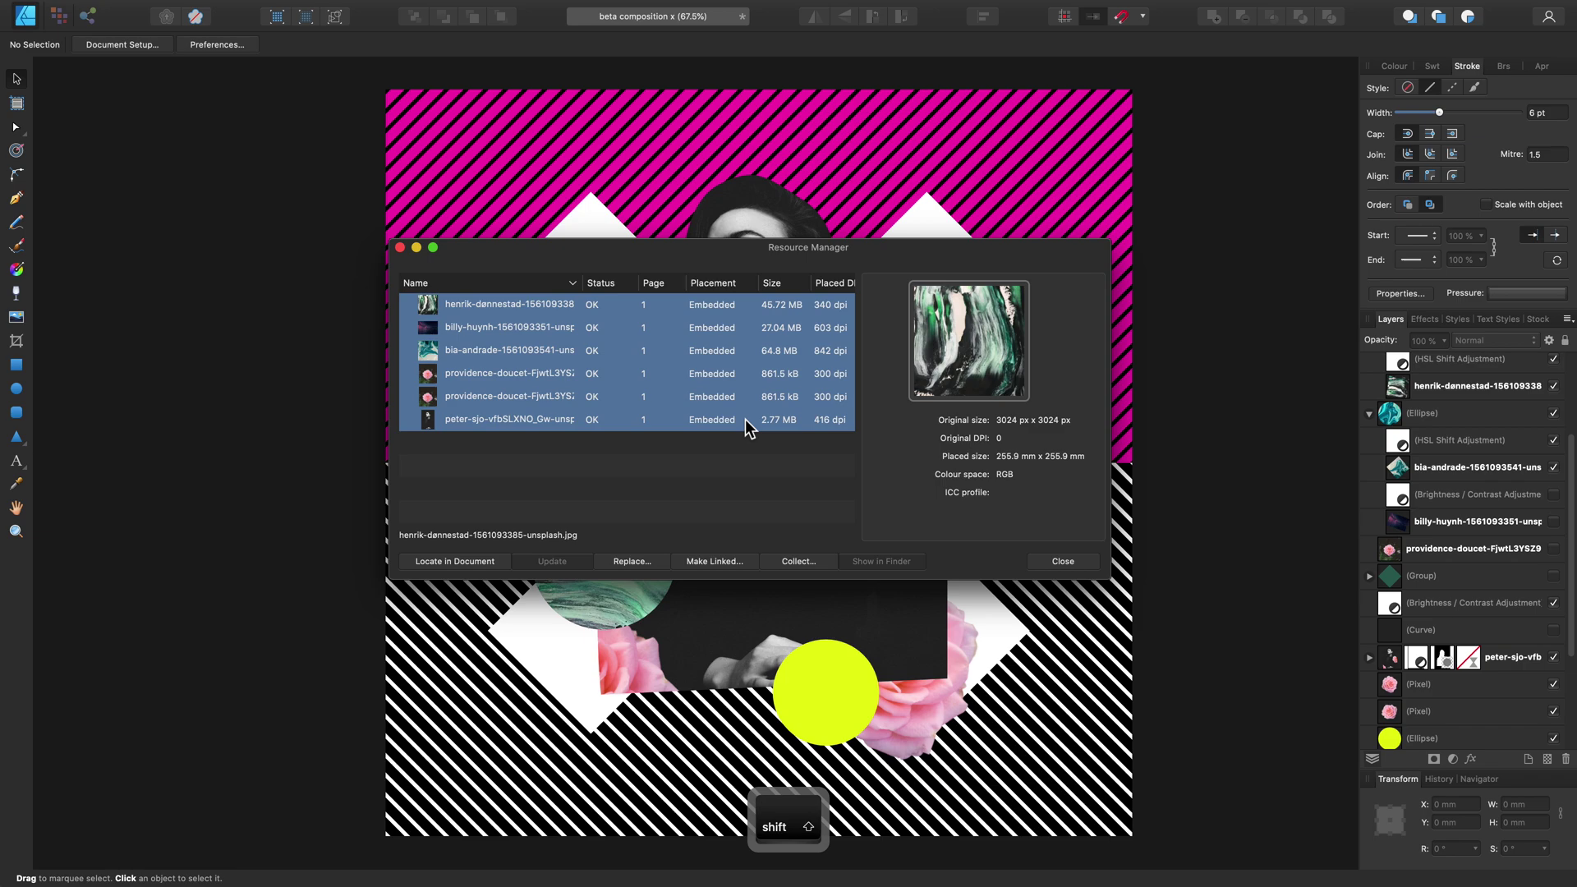
Link the six images to files in Beta Composition x, then select only the first rose image
click(715, 561)
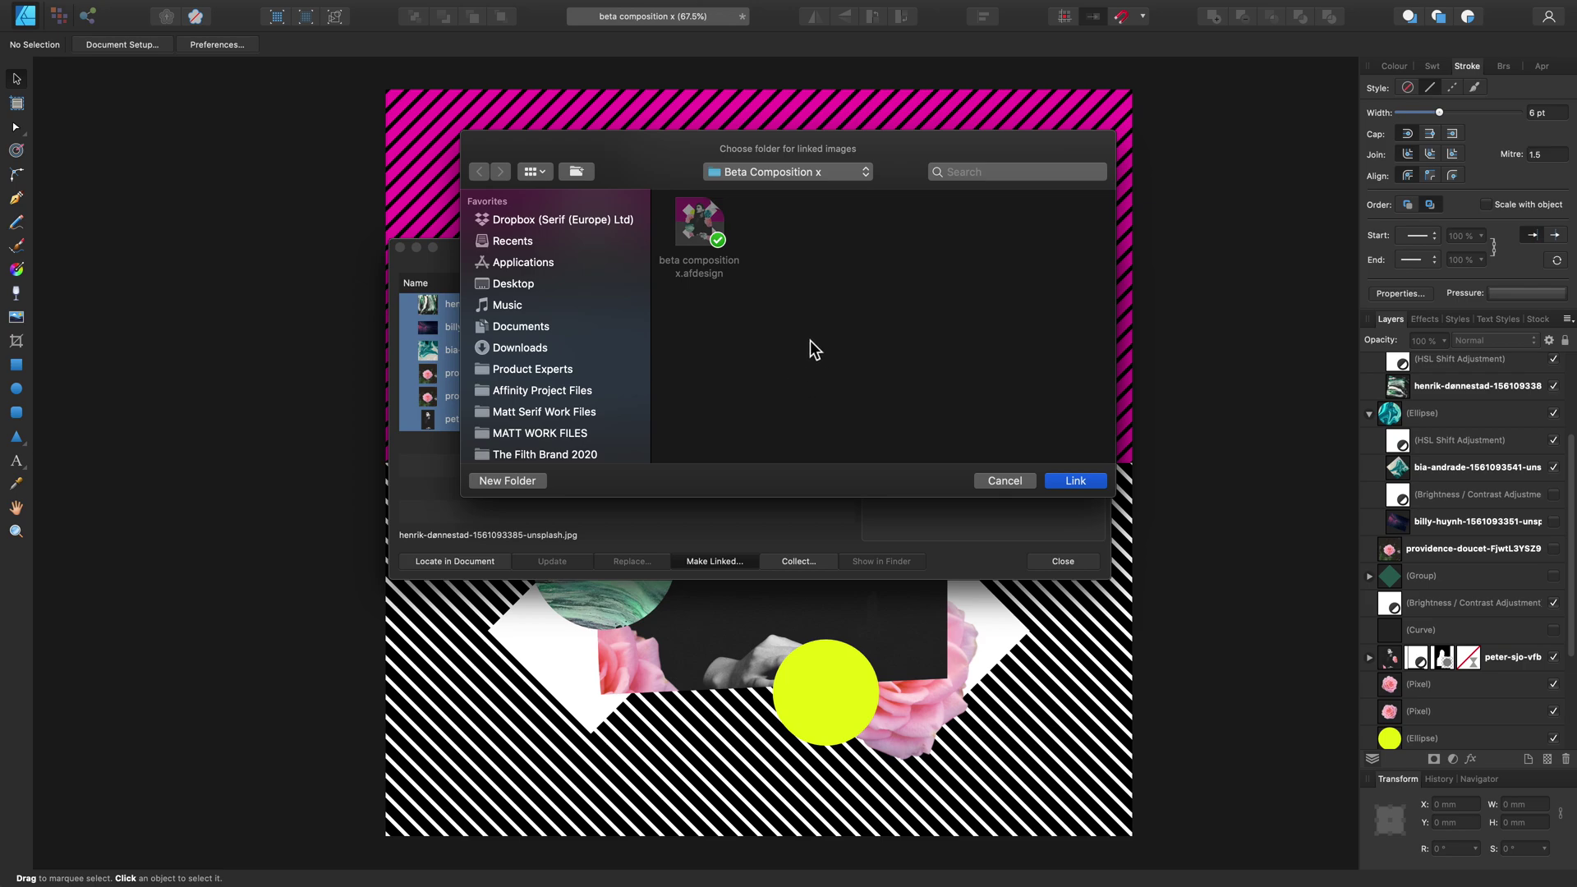
click(1066, 482)
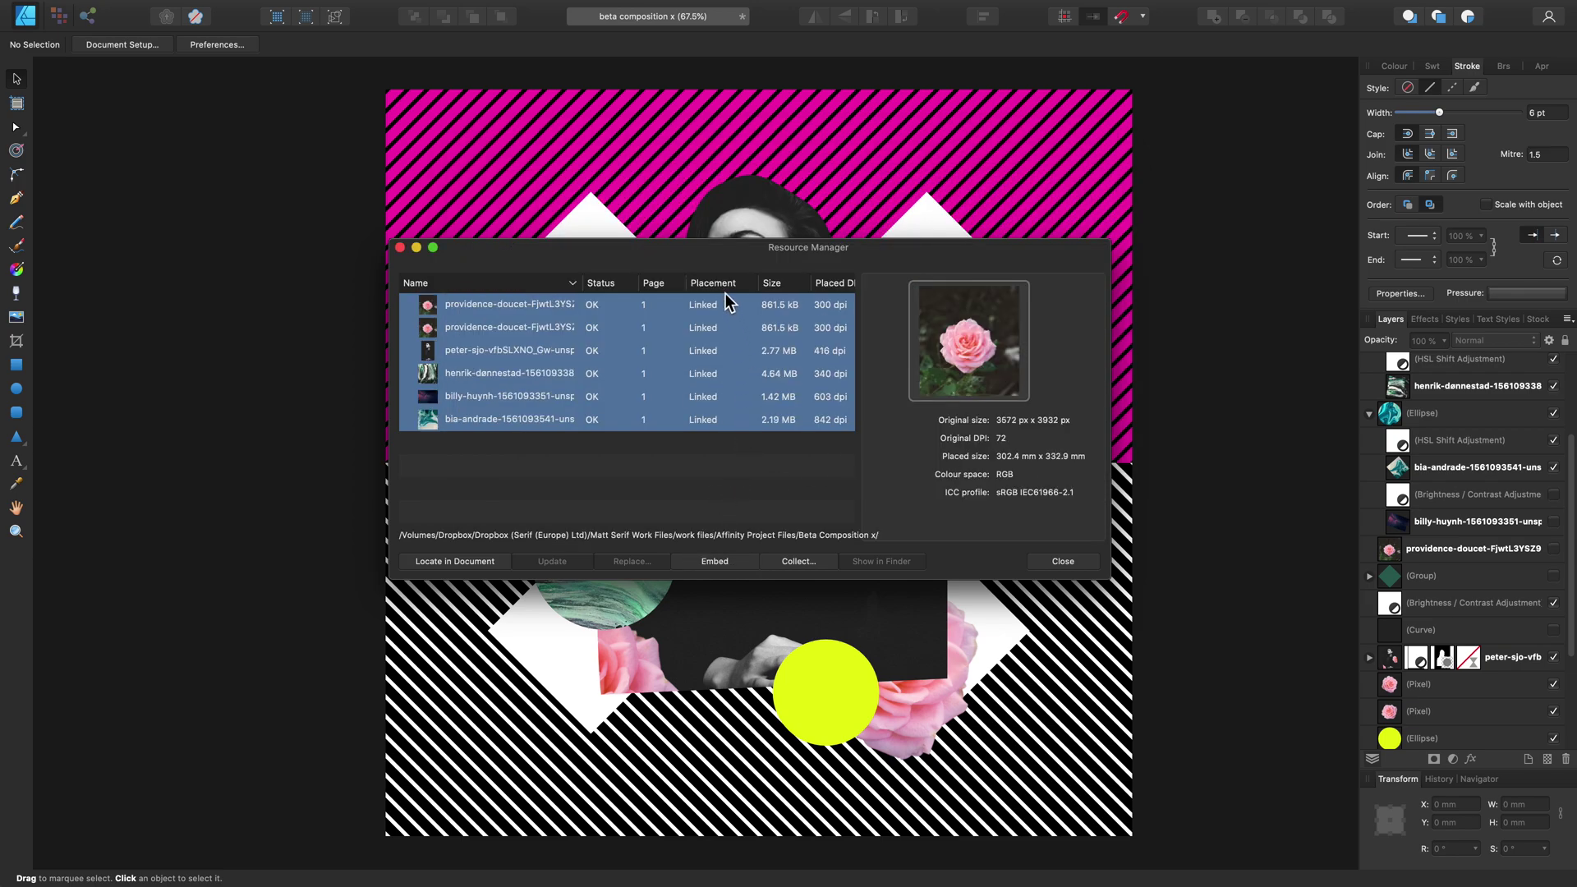
click(732, 463)
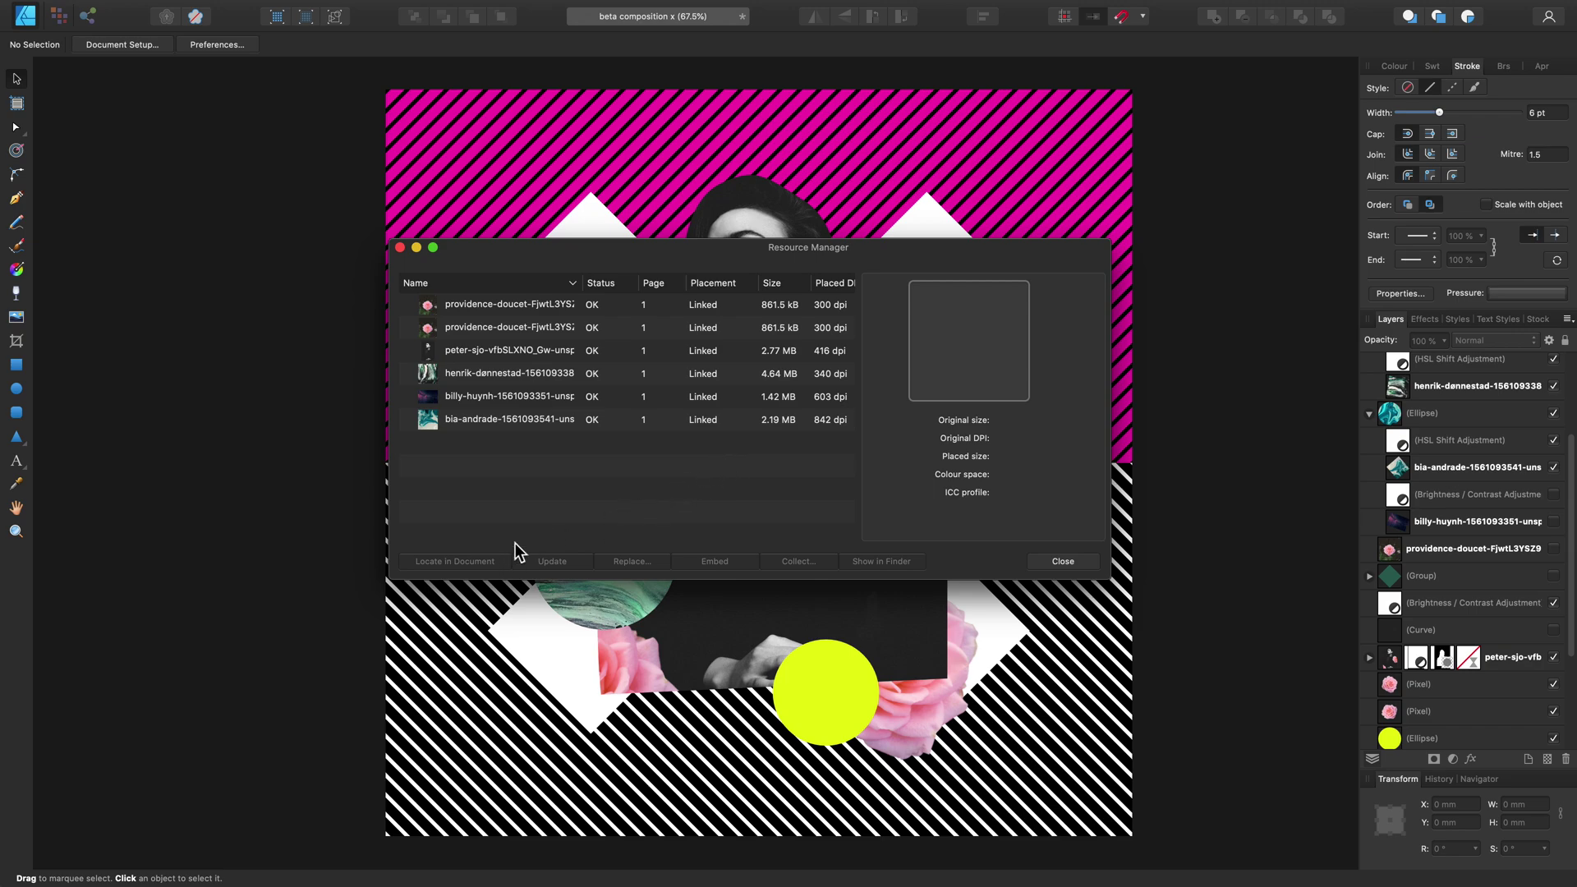
click(536, 309)
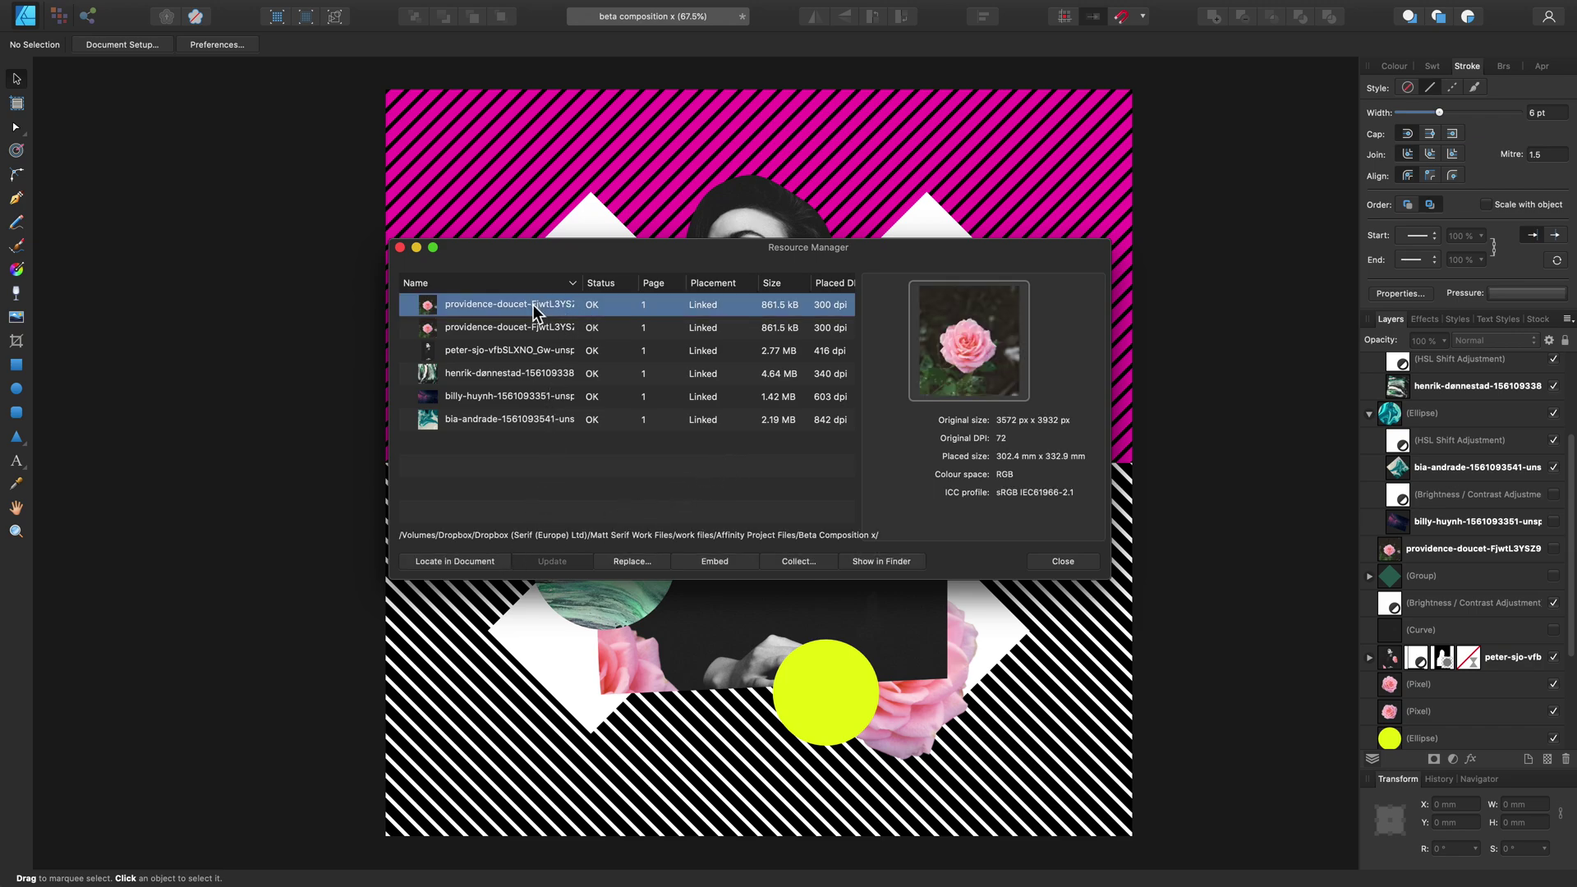
Locate the providence-doucet rose photo in the collage, moving the Resource Manager aside and back
click(493, 562)
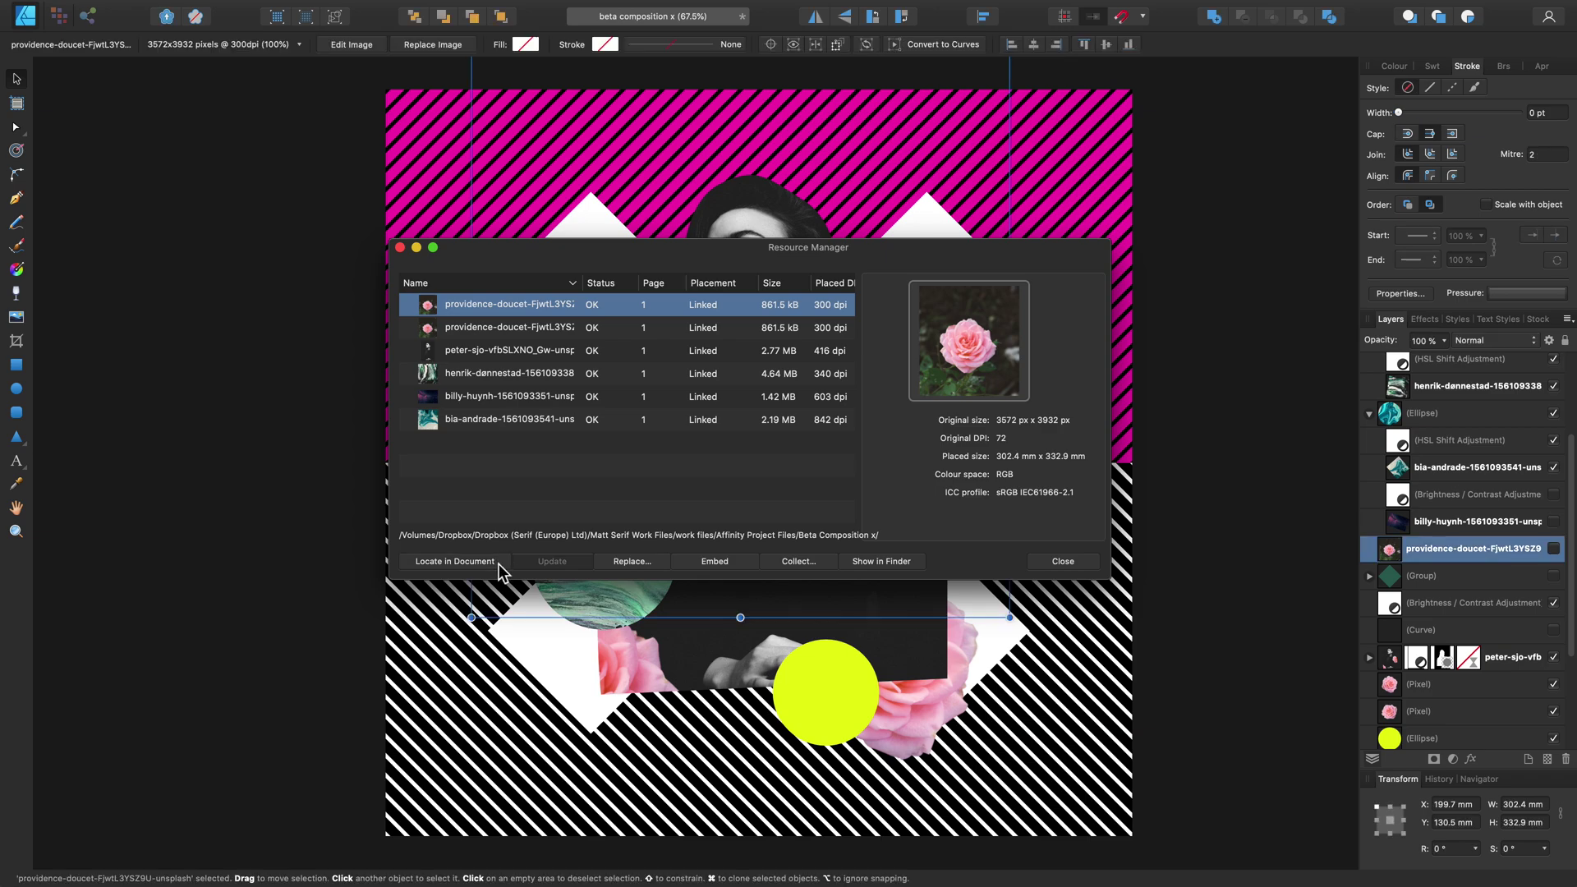
mouse_move(943, 246)
mouse_down()
mouse_move(686, 546)
mouse_move(685, 469)
mouse_up()
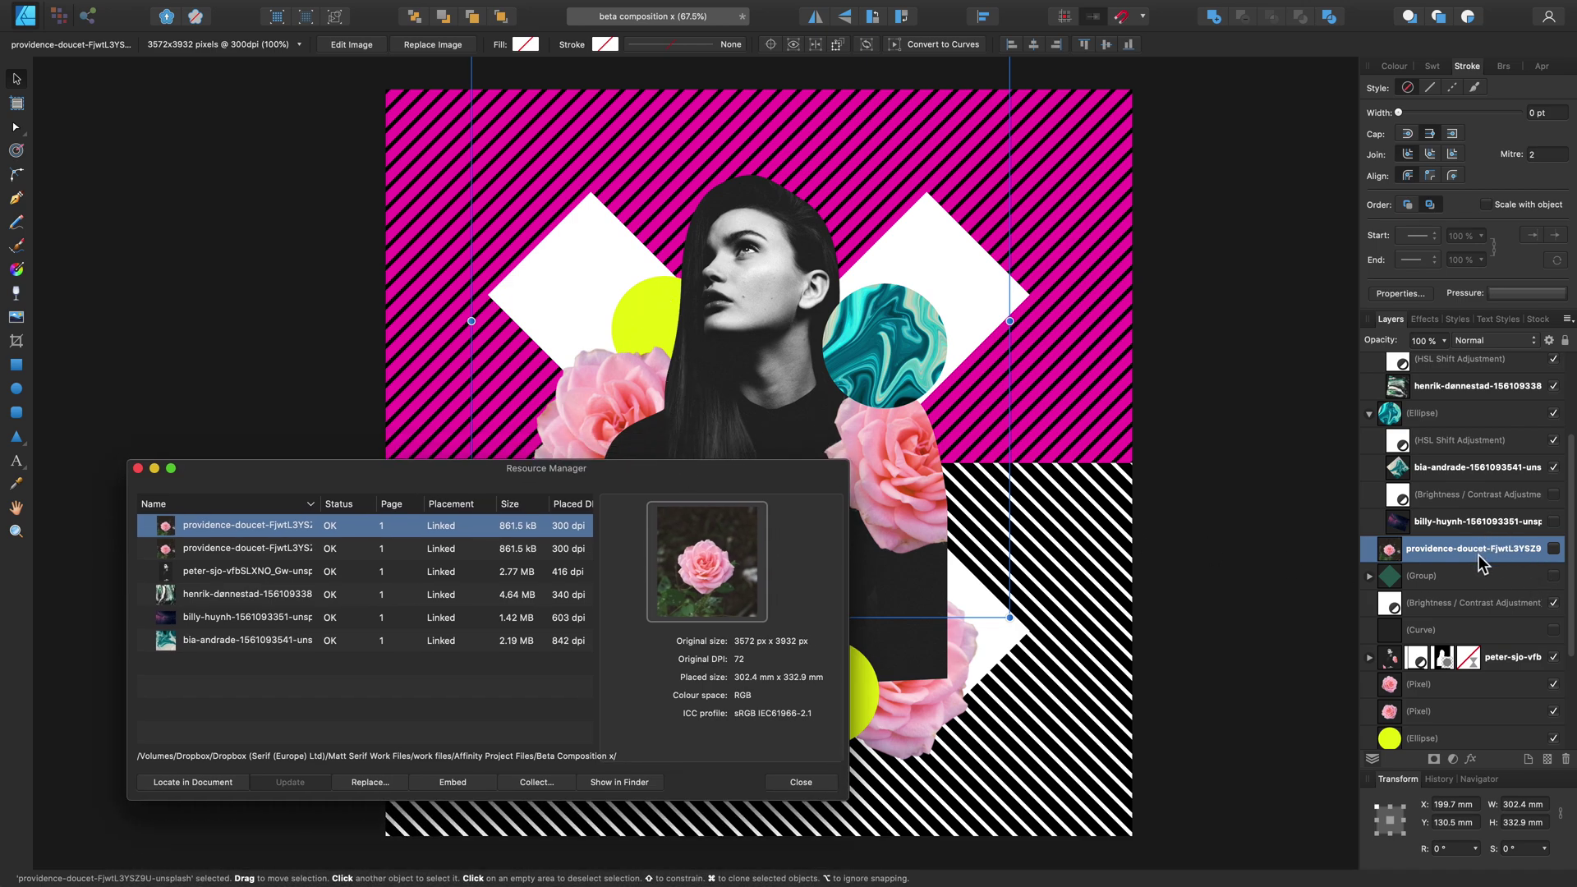
drag(601, 479, 834, 308)
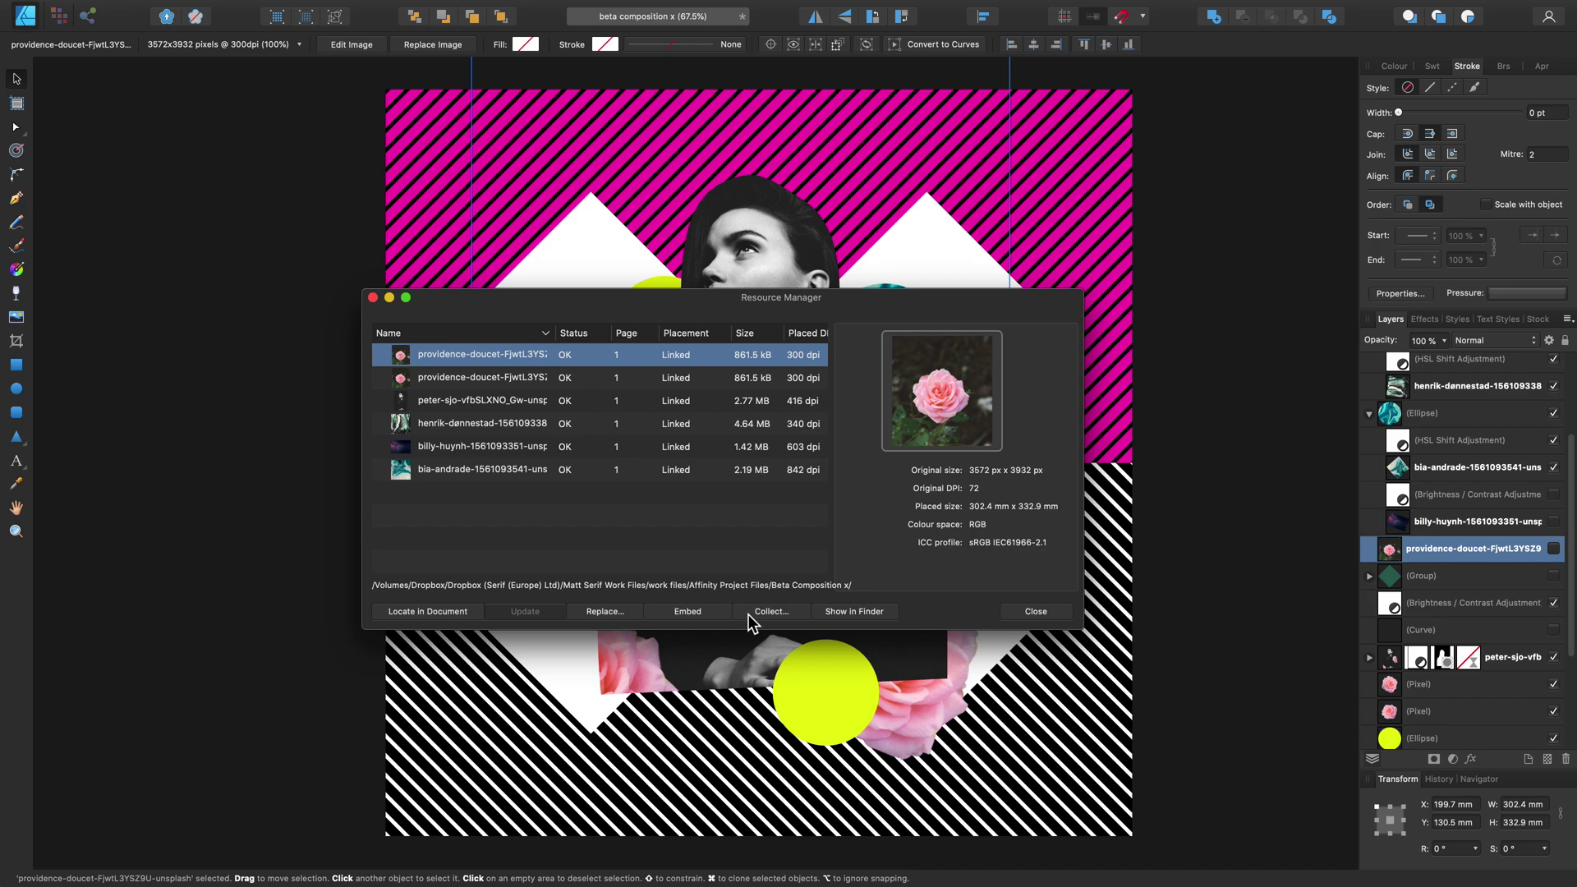
shift+click(712, 447)
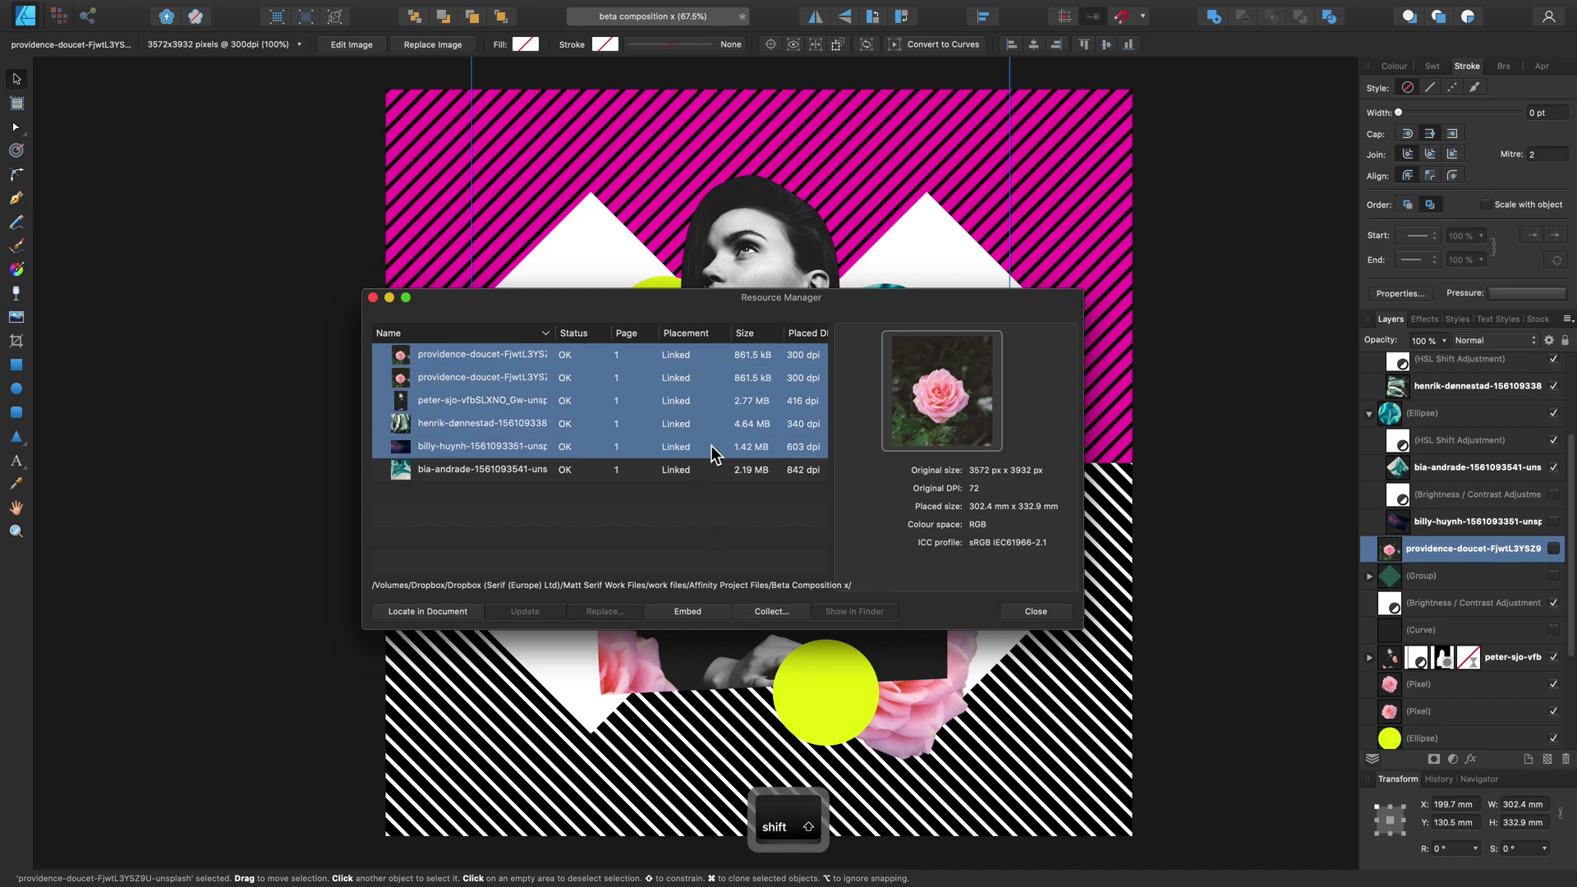
click(715, 424)
super+click(711, 356)
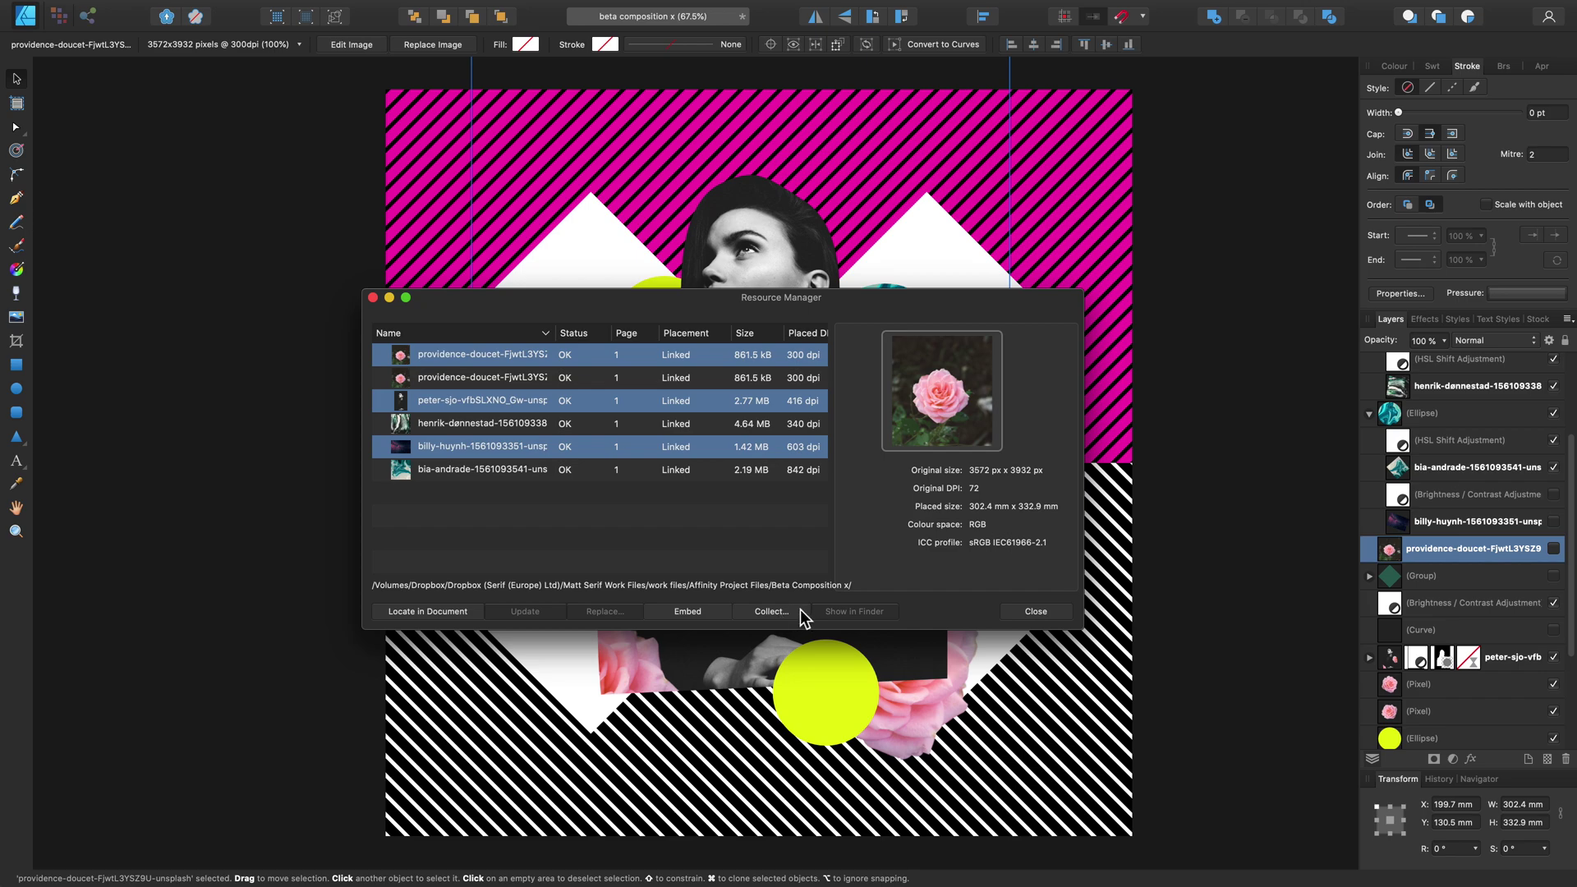
click(777, 611)
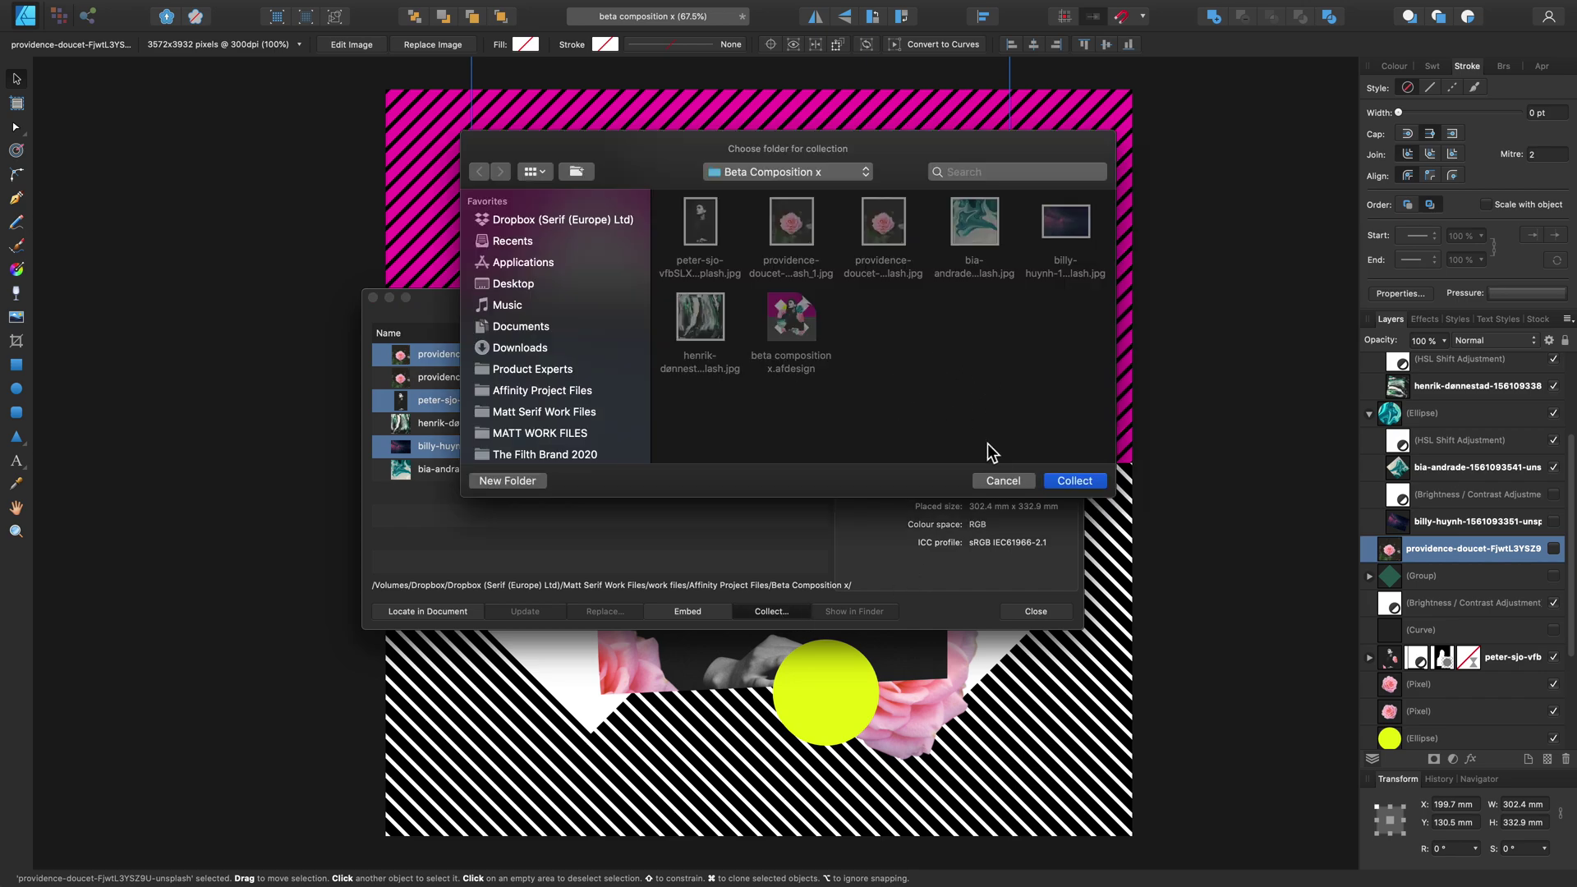
click(1005, 482)
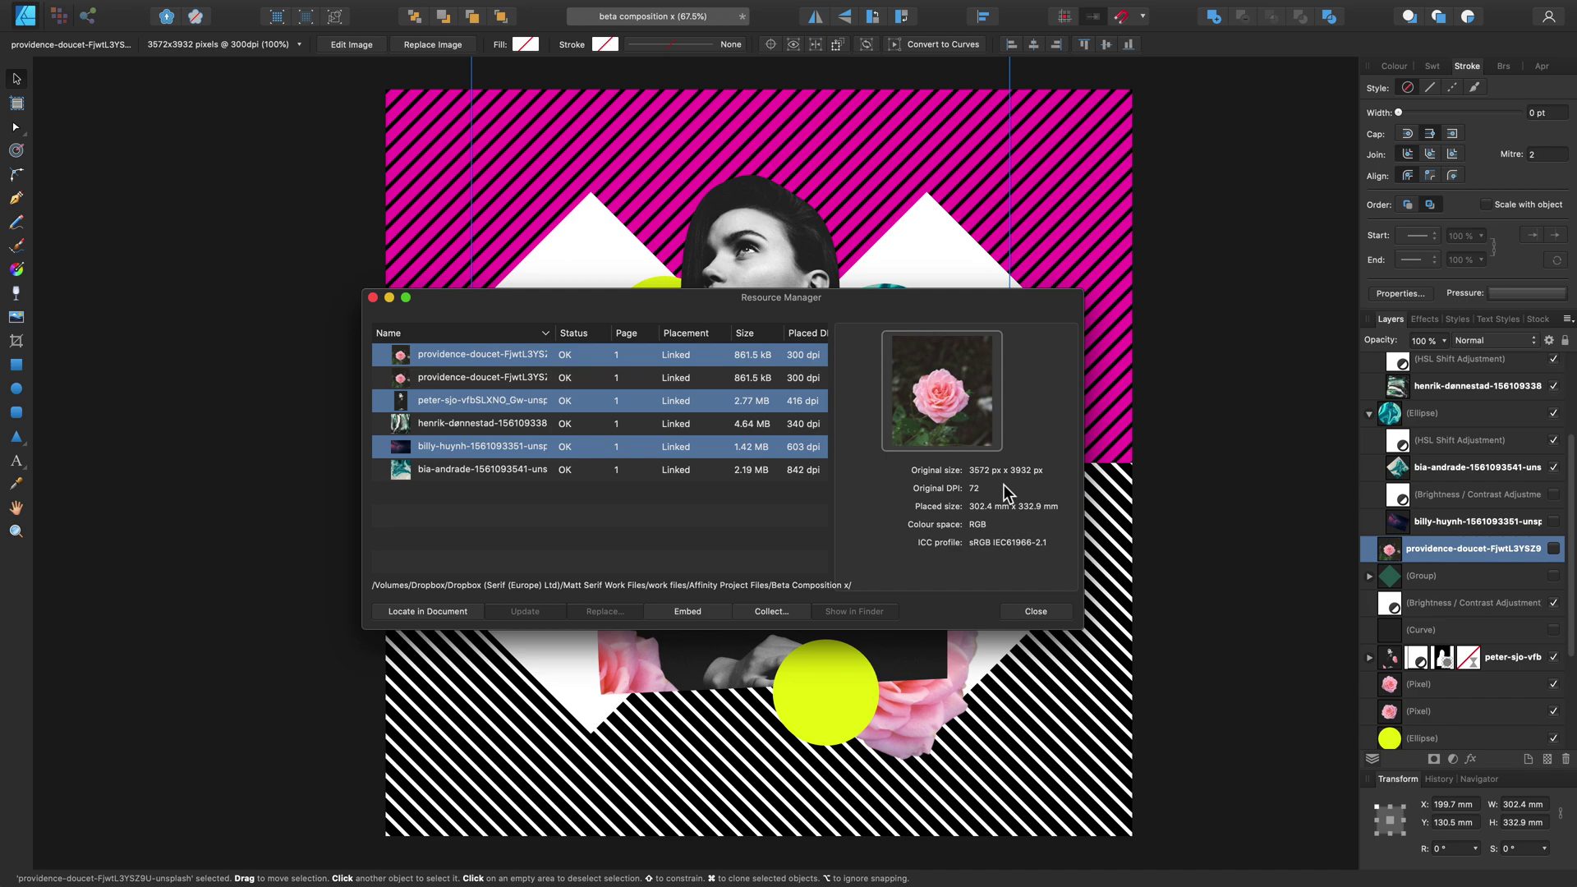
click(768, 496)
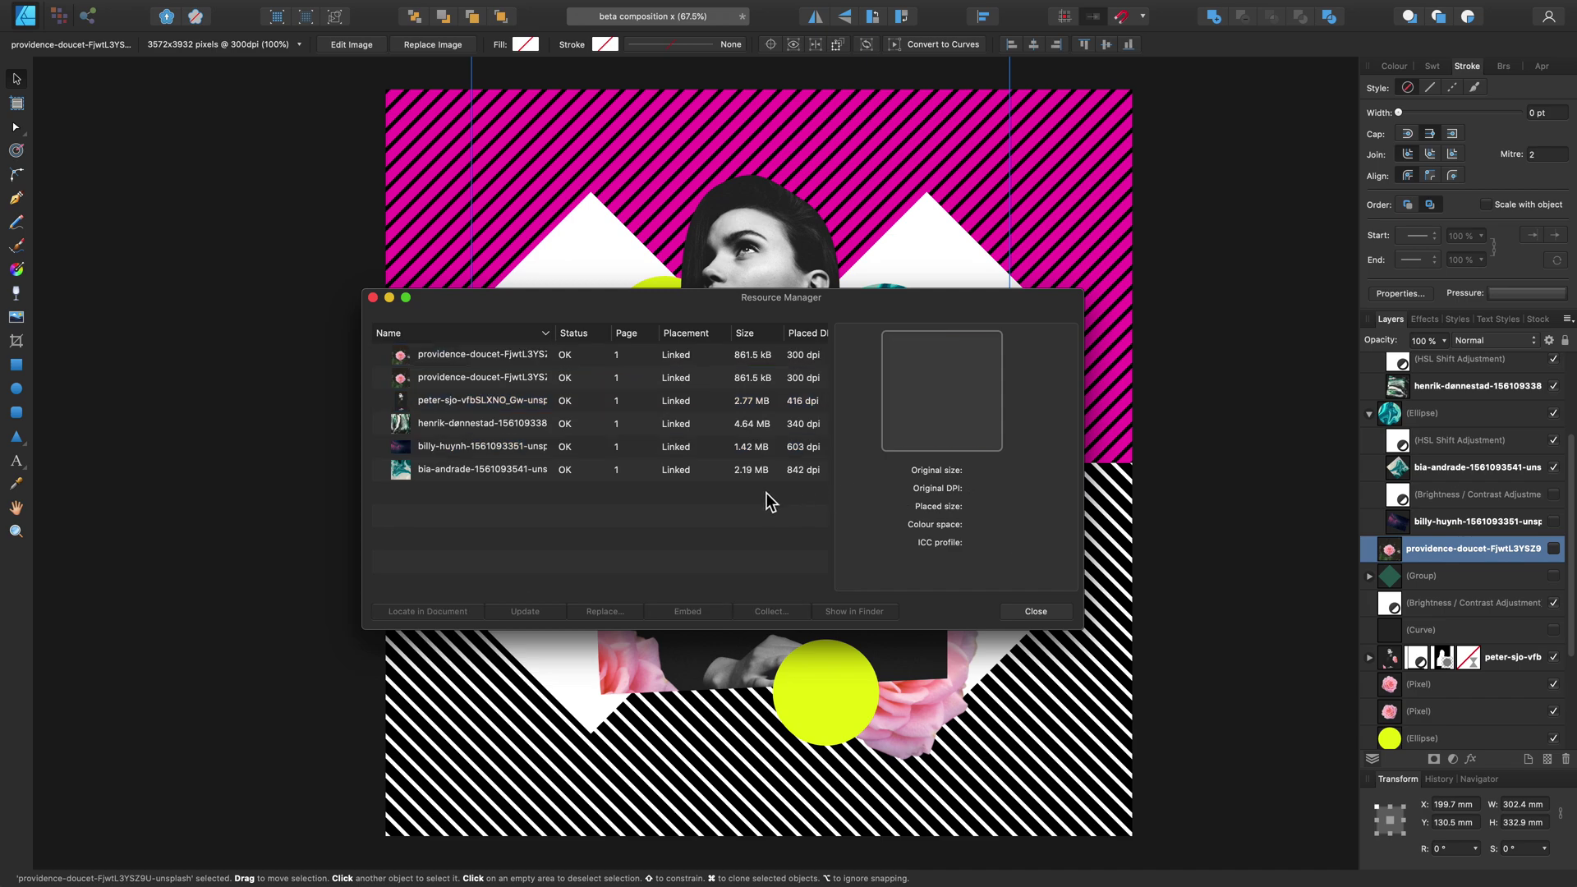
Reveal the rose image file in Finder, then view the peter-sjo portrait's resource details
click(640, 357)
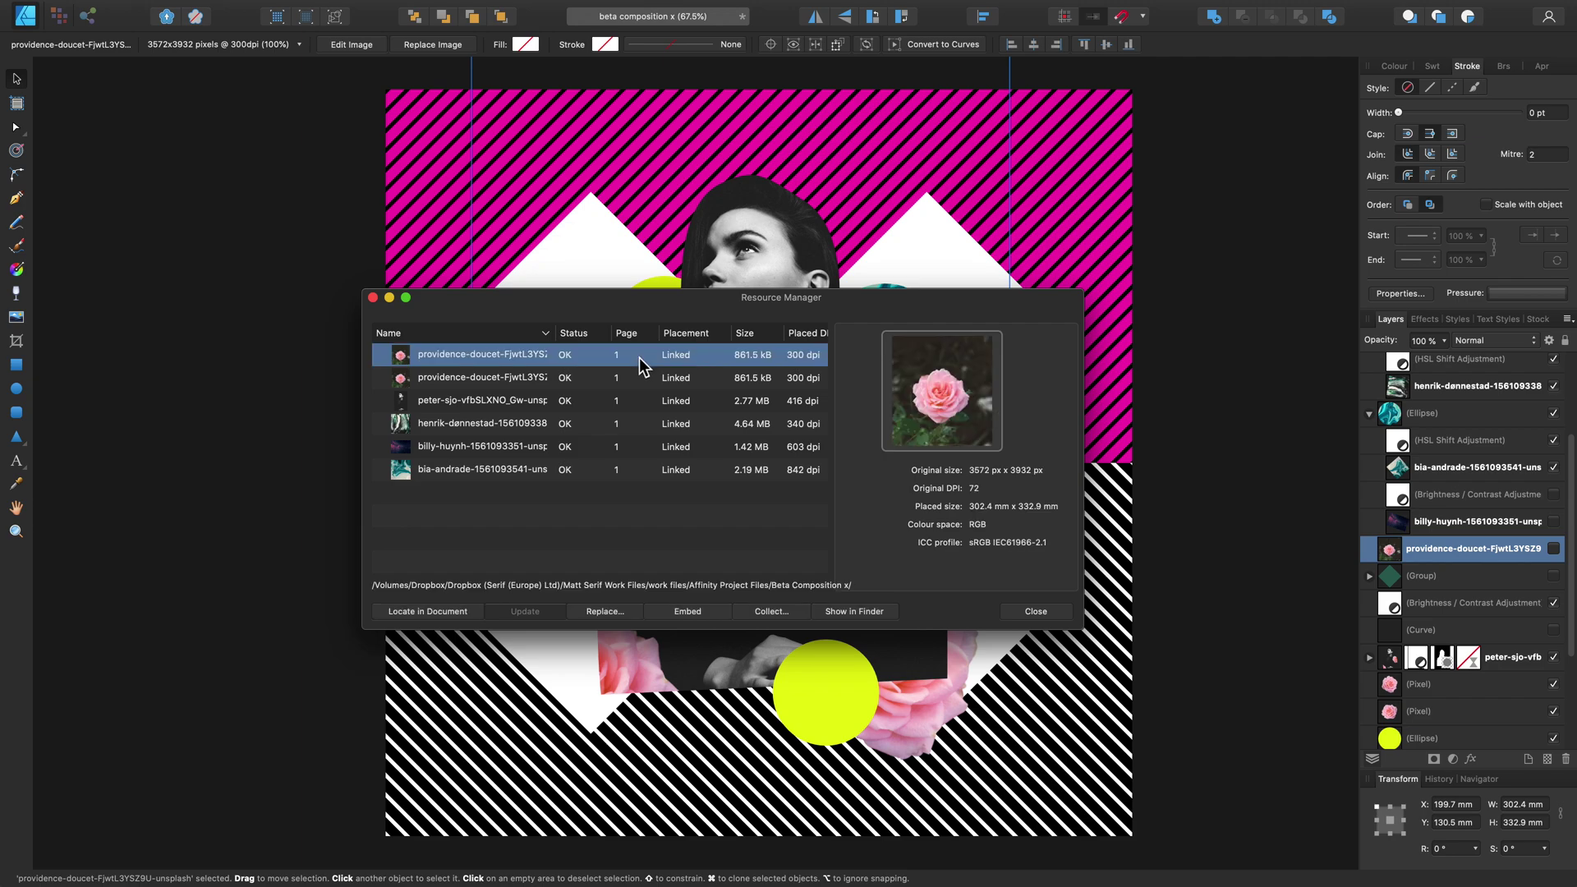
click(850, 612)
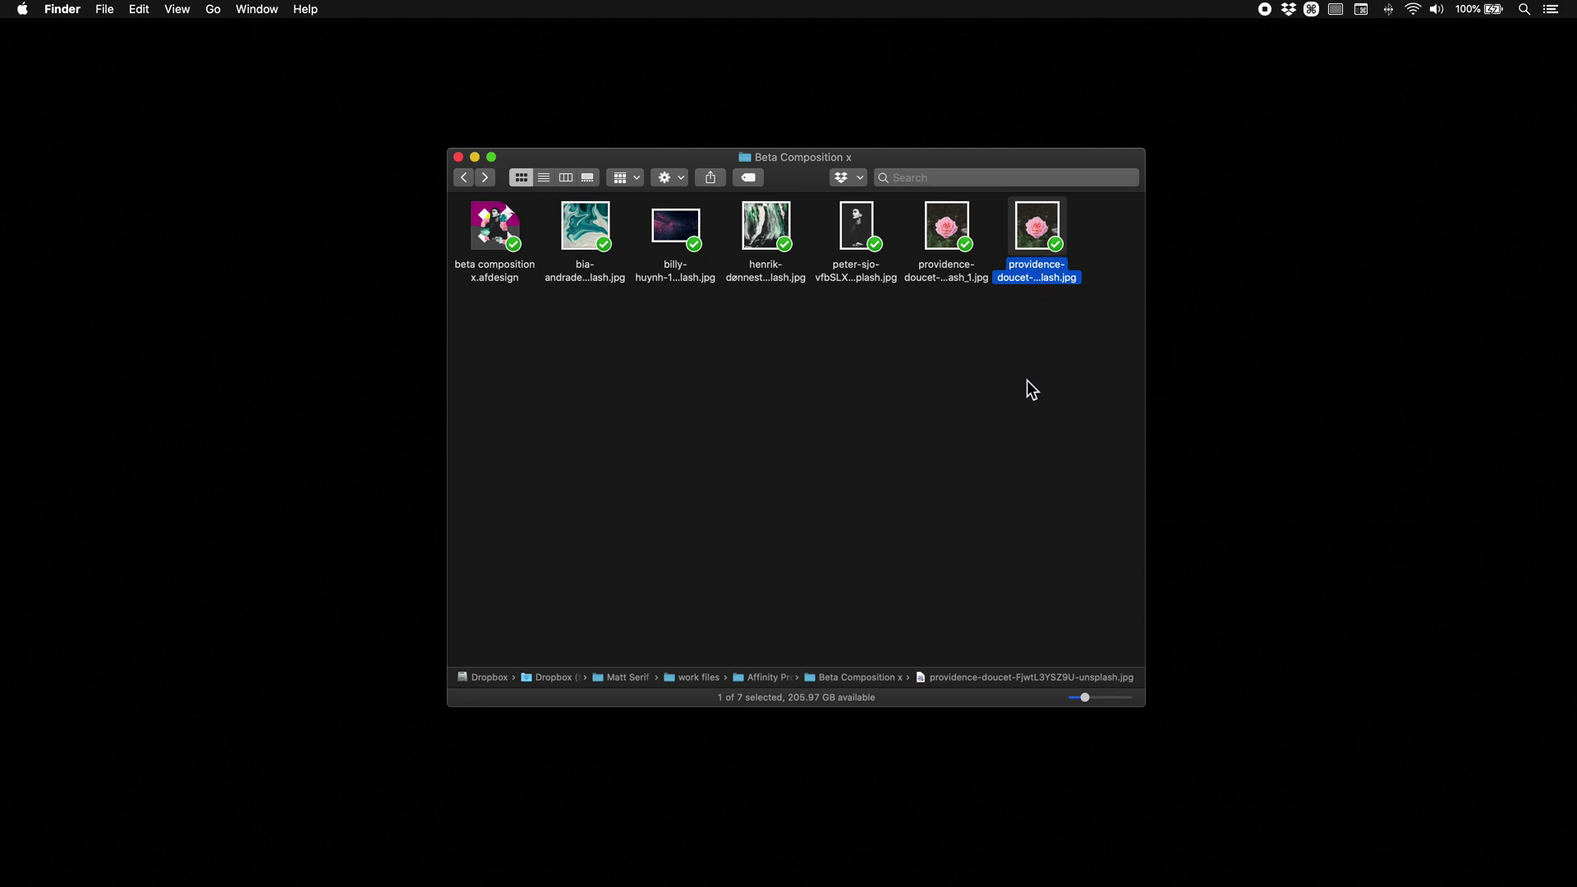
key(super+Tab)
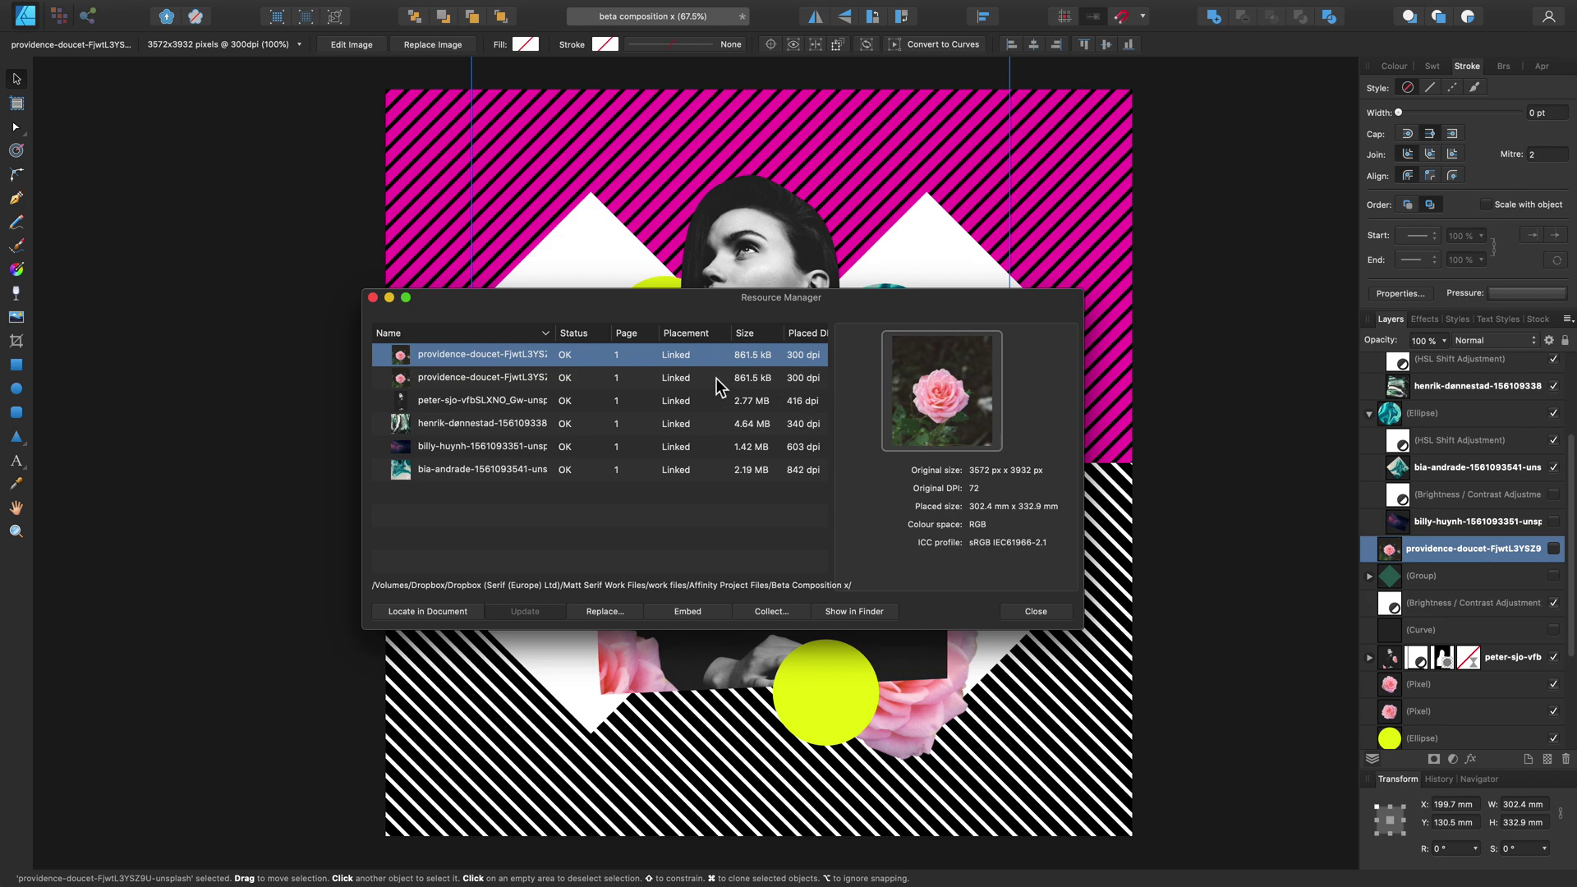
click(707, 402)
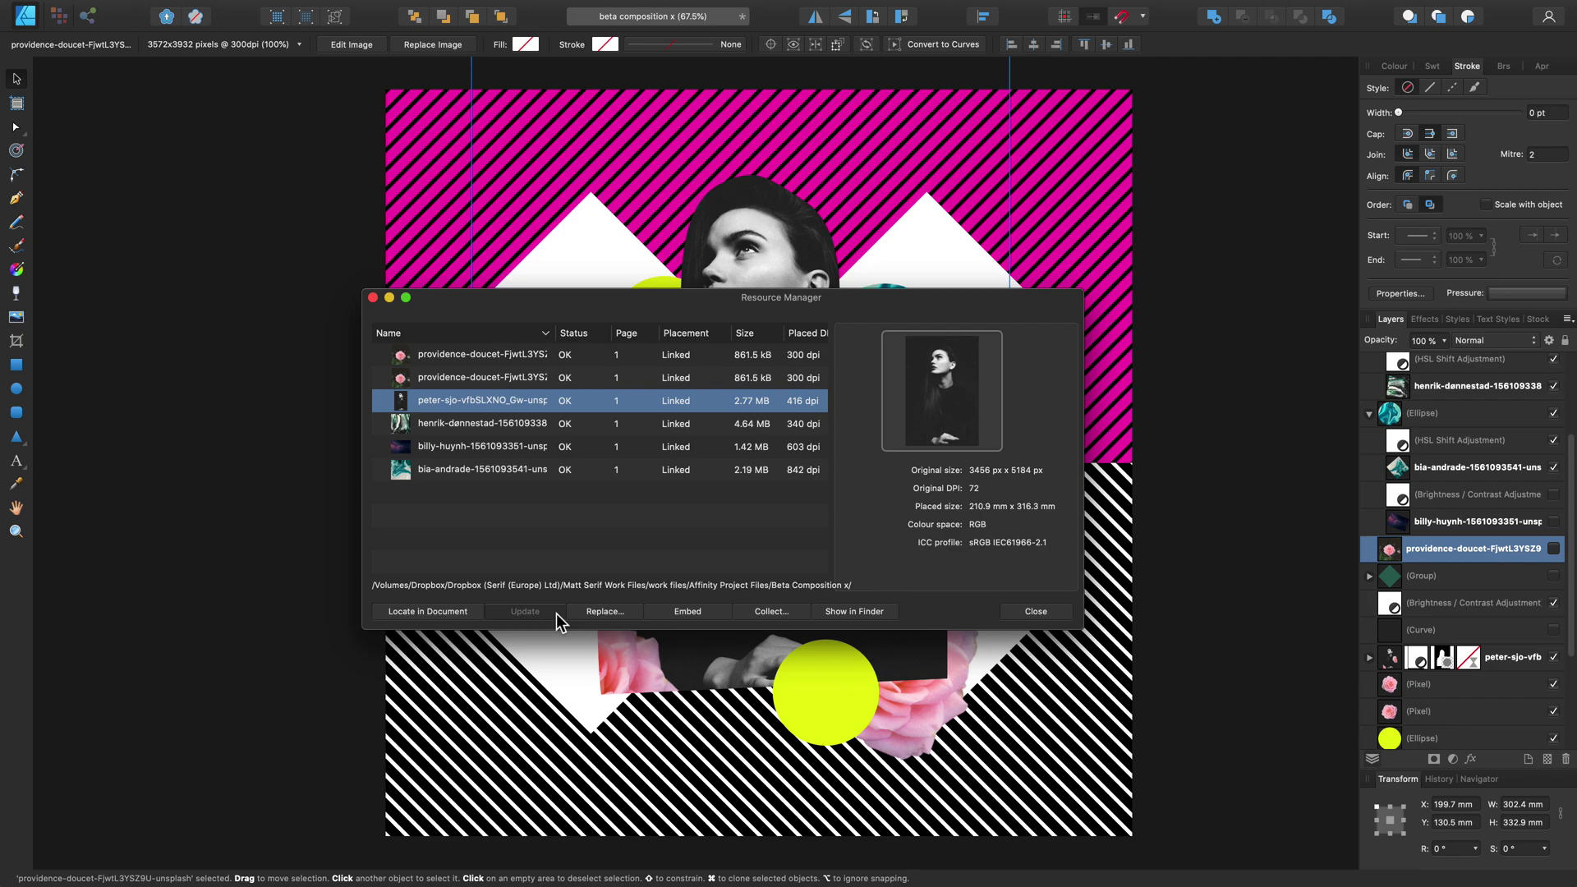
Close the Resource Manager and review General preferences, leaving linked-resource auto-update off
click(1036, 612)
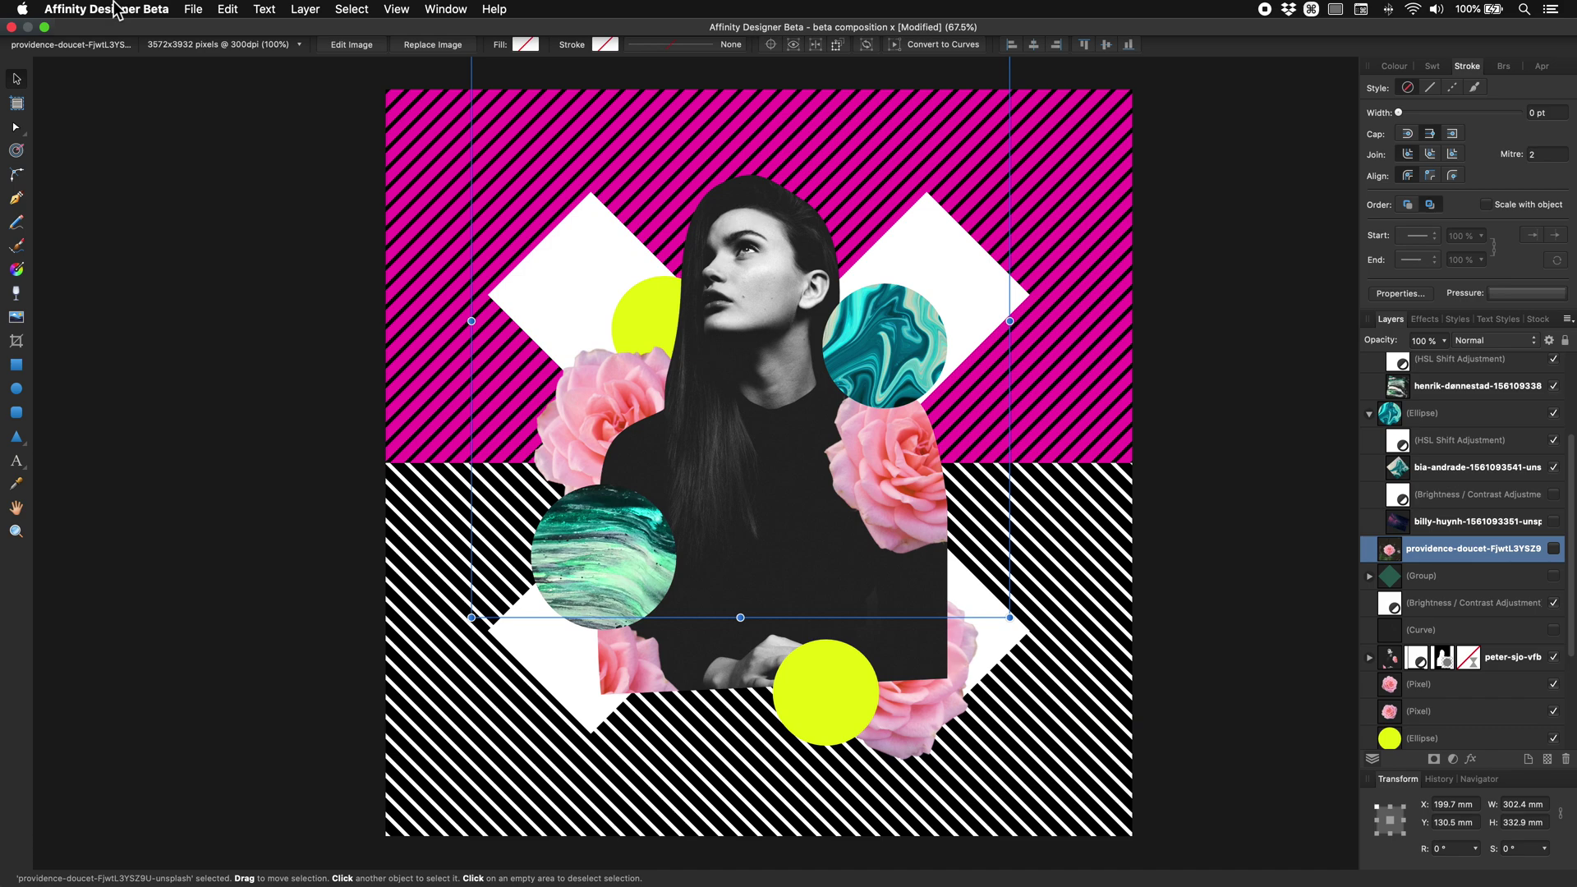
click(111, 9)
click(89, 127)
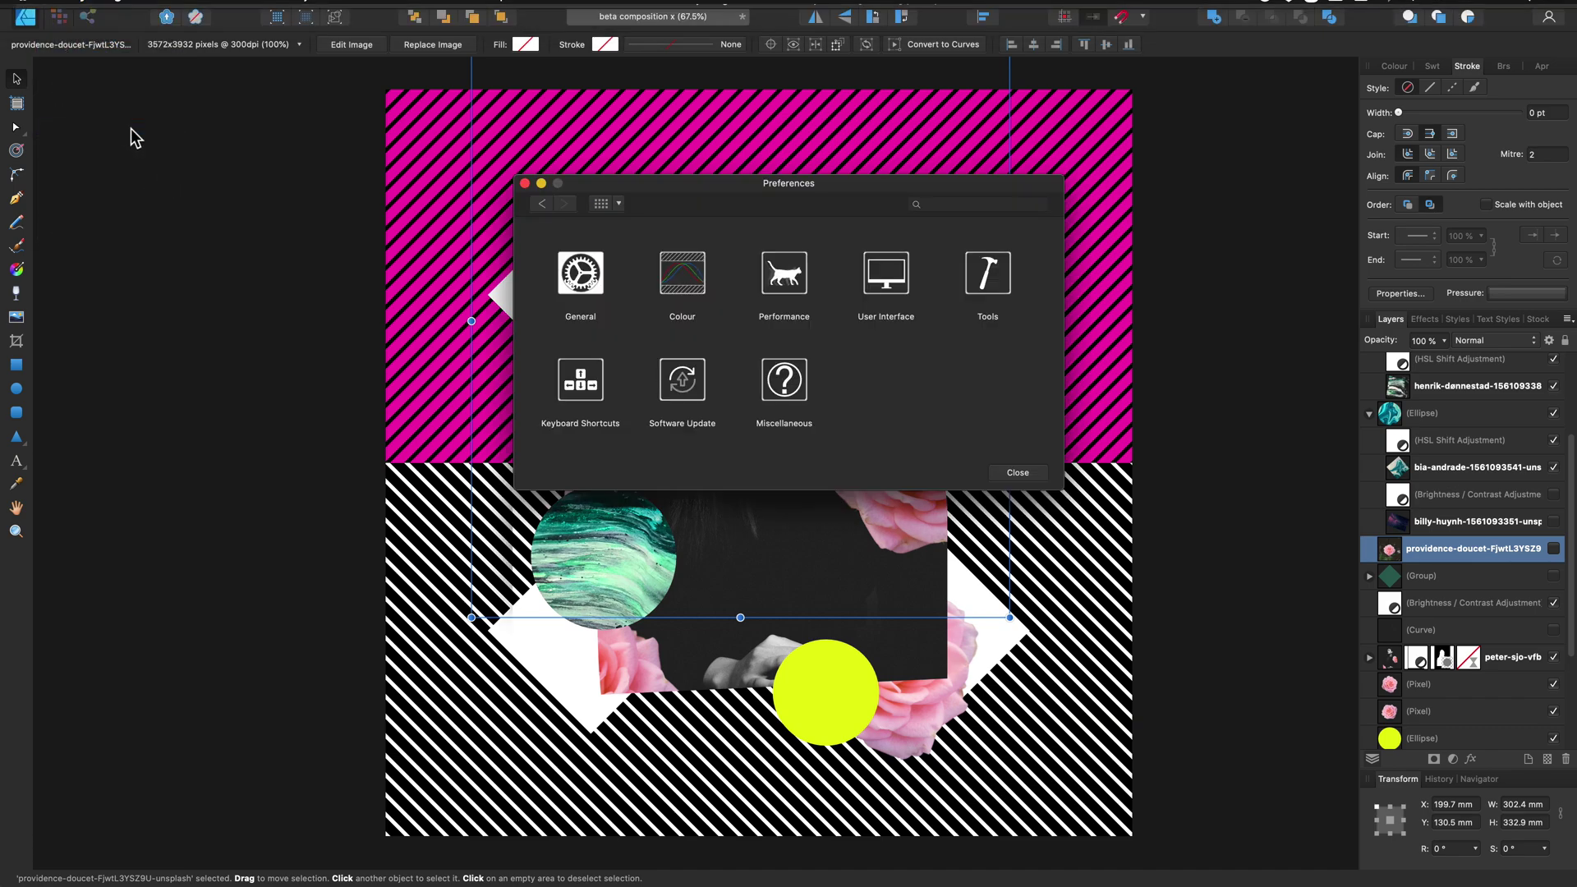
click(580, 277)
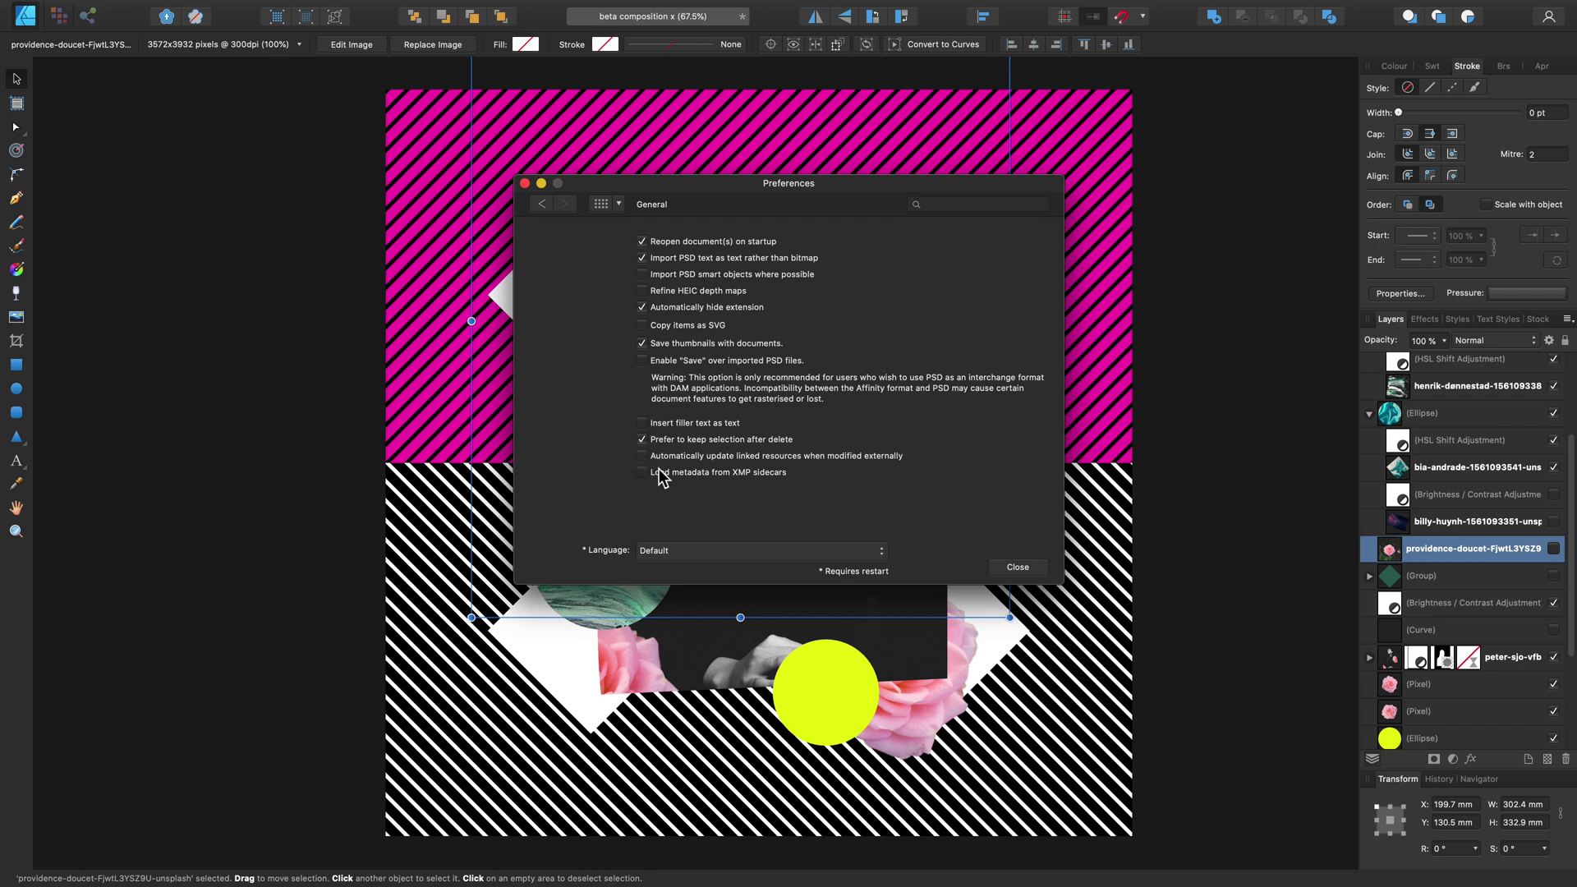
click(1018, 567)
scroll(1454, 542, down, 3)
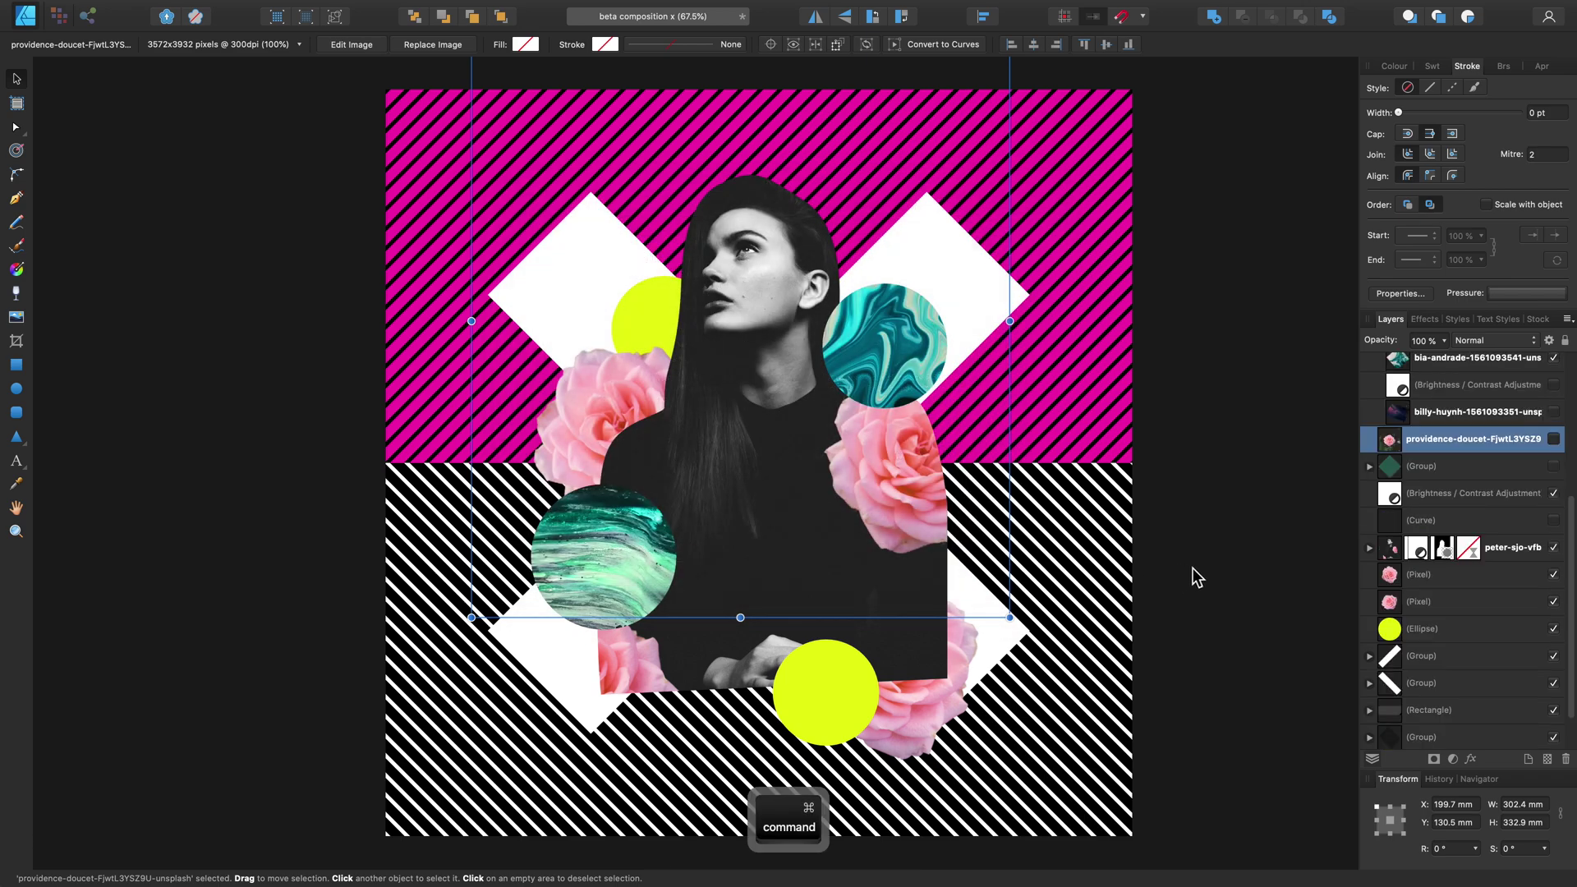
Deselect, start Save As Package, and review its fonts (none), six images and summary
key(super+d)
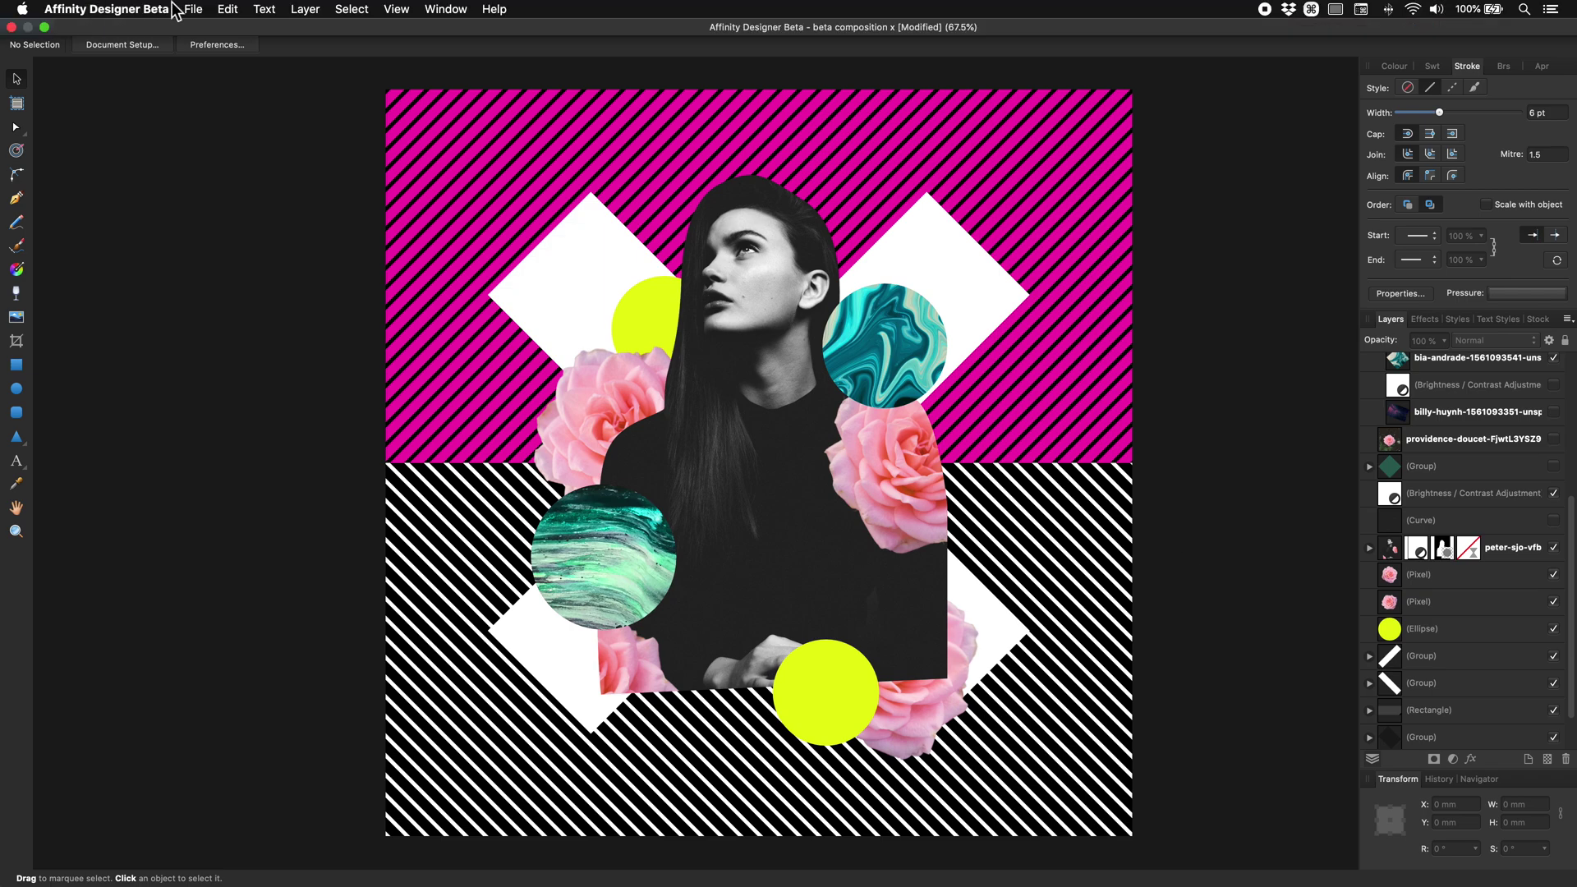
click(194, 10)
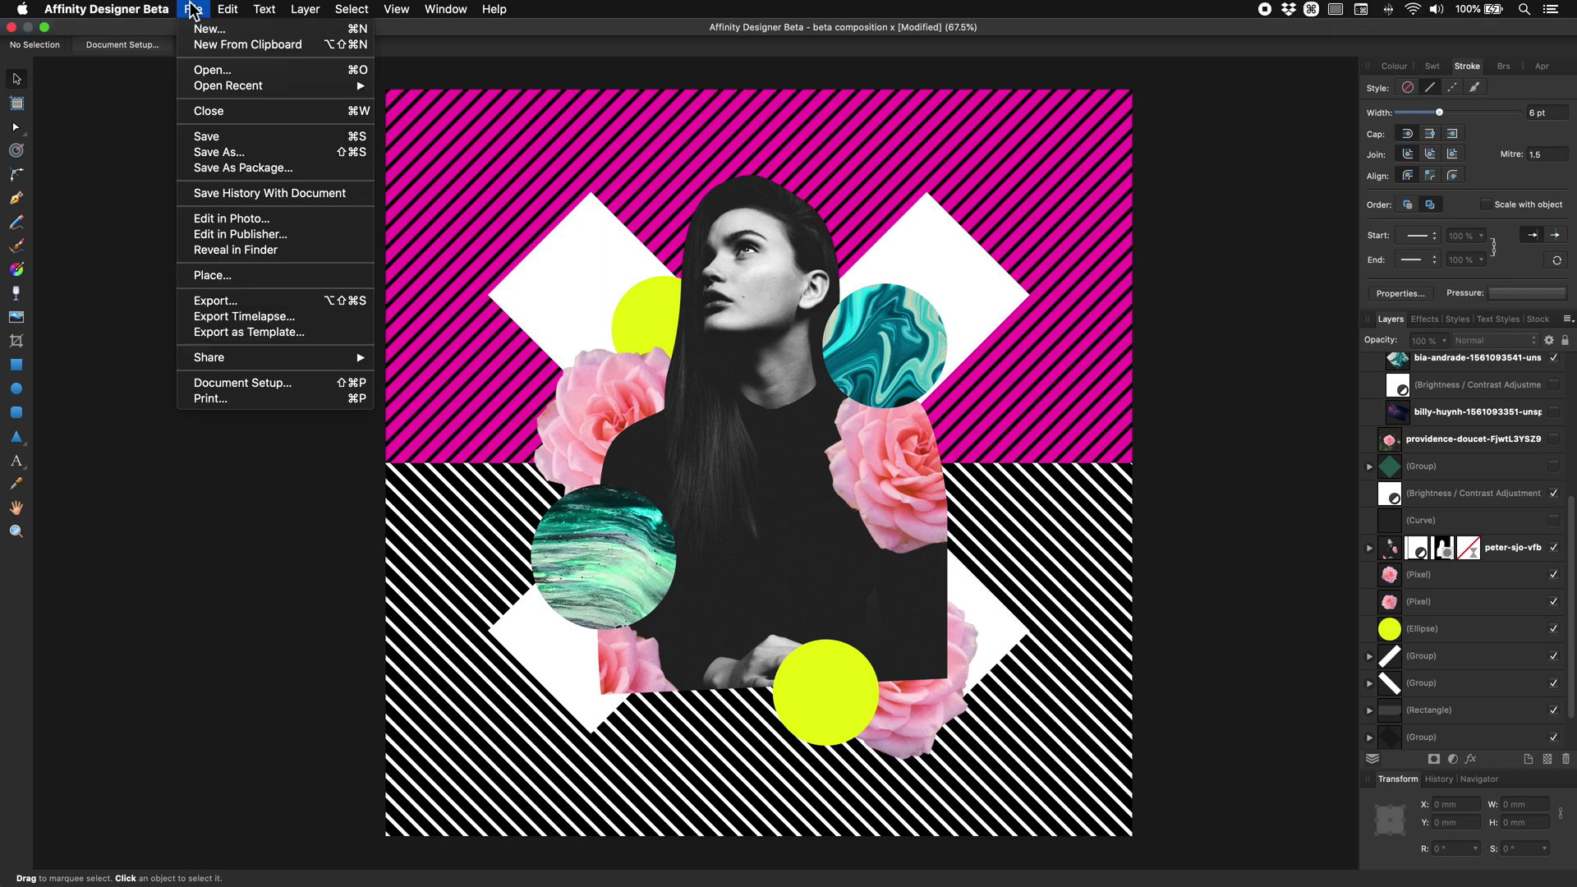
click(297, 169)
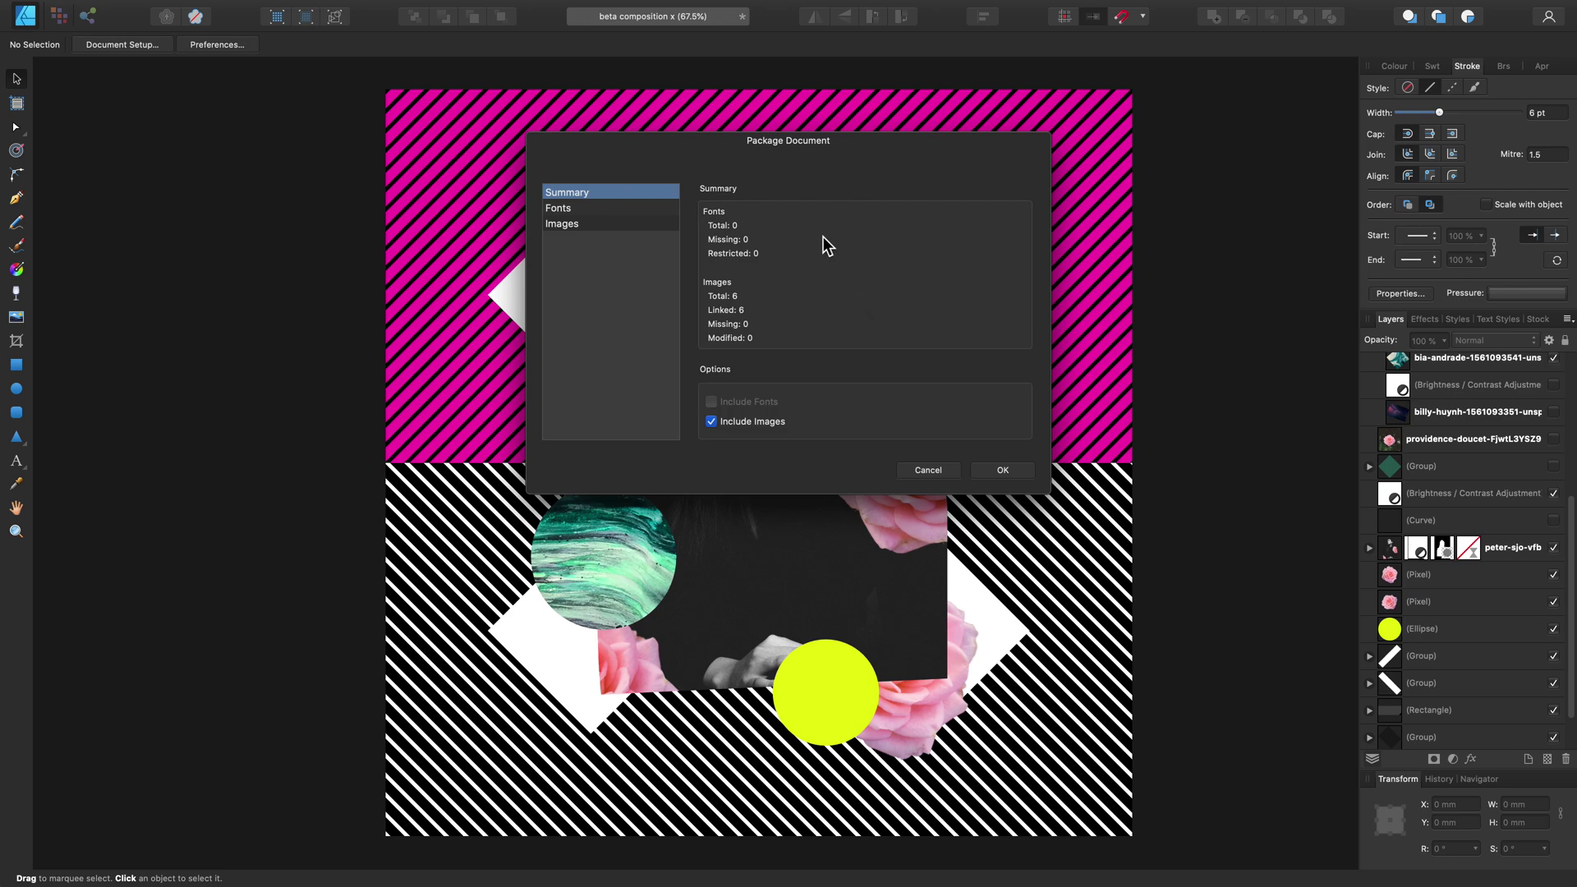
click(628, 212)
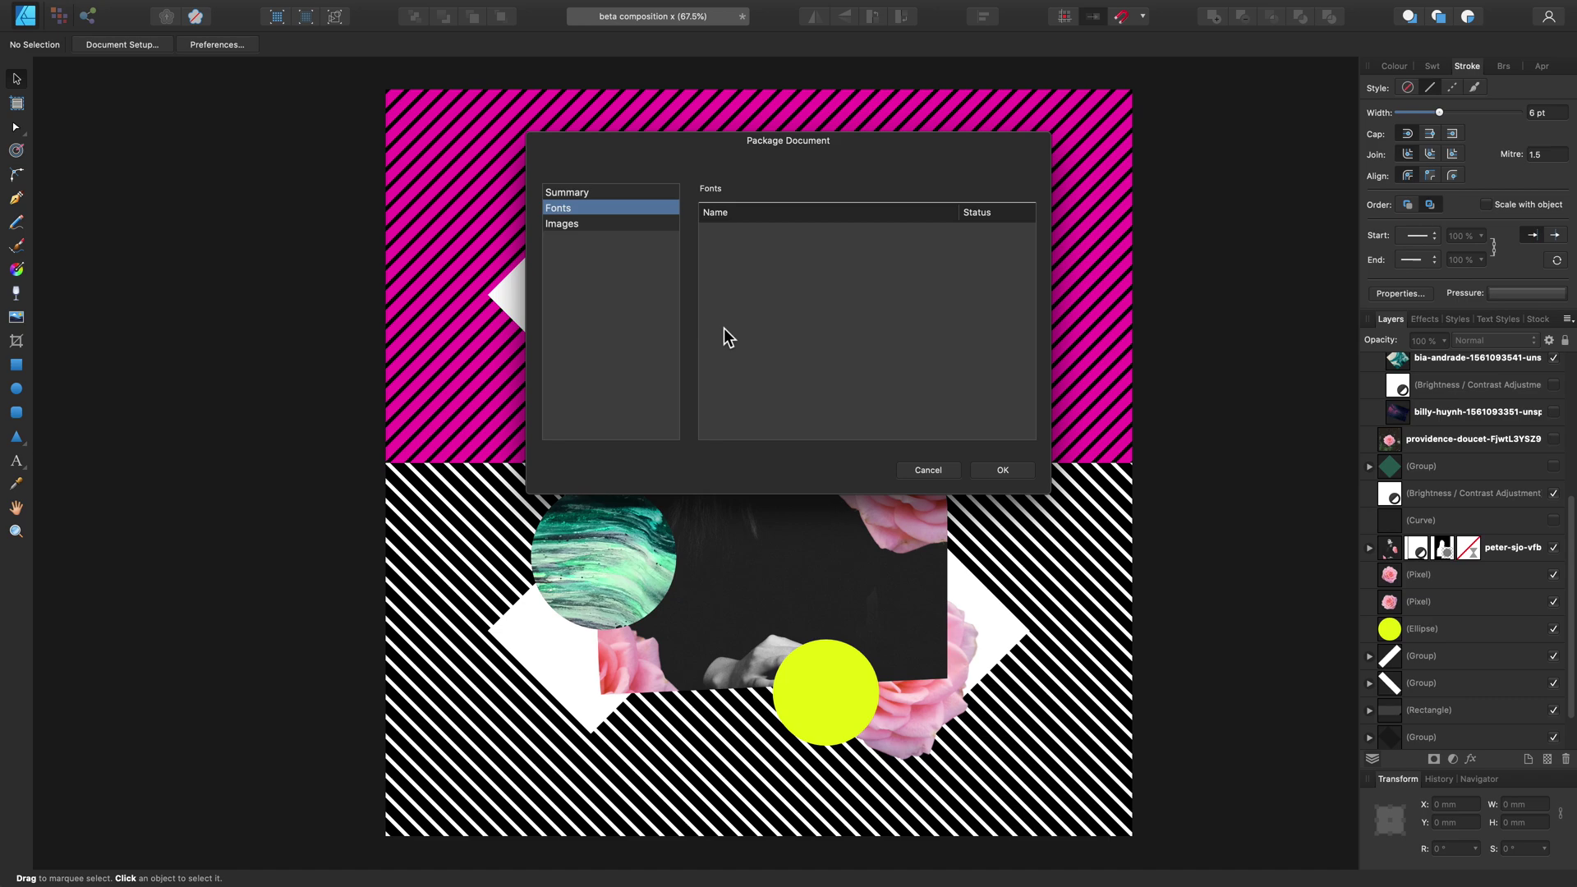
click(611, 225)
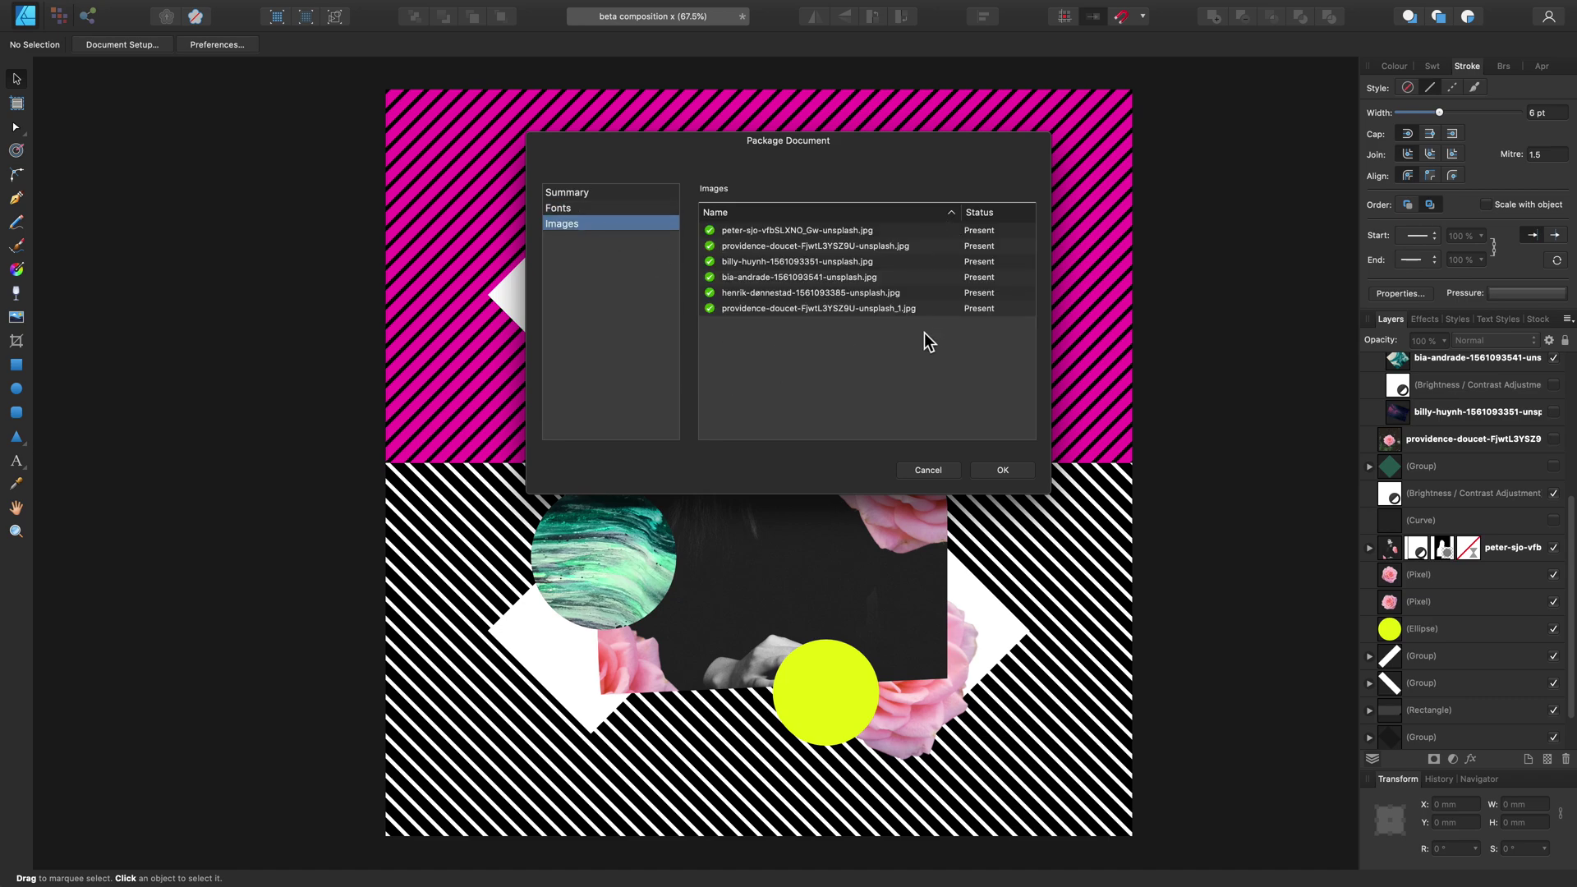
click(610, 195)
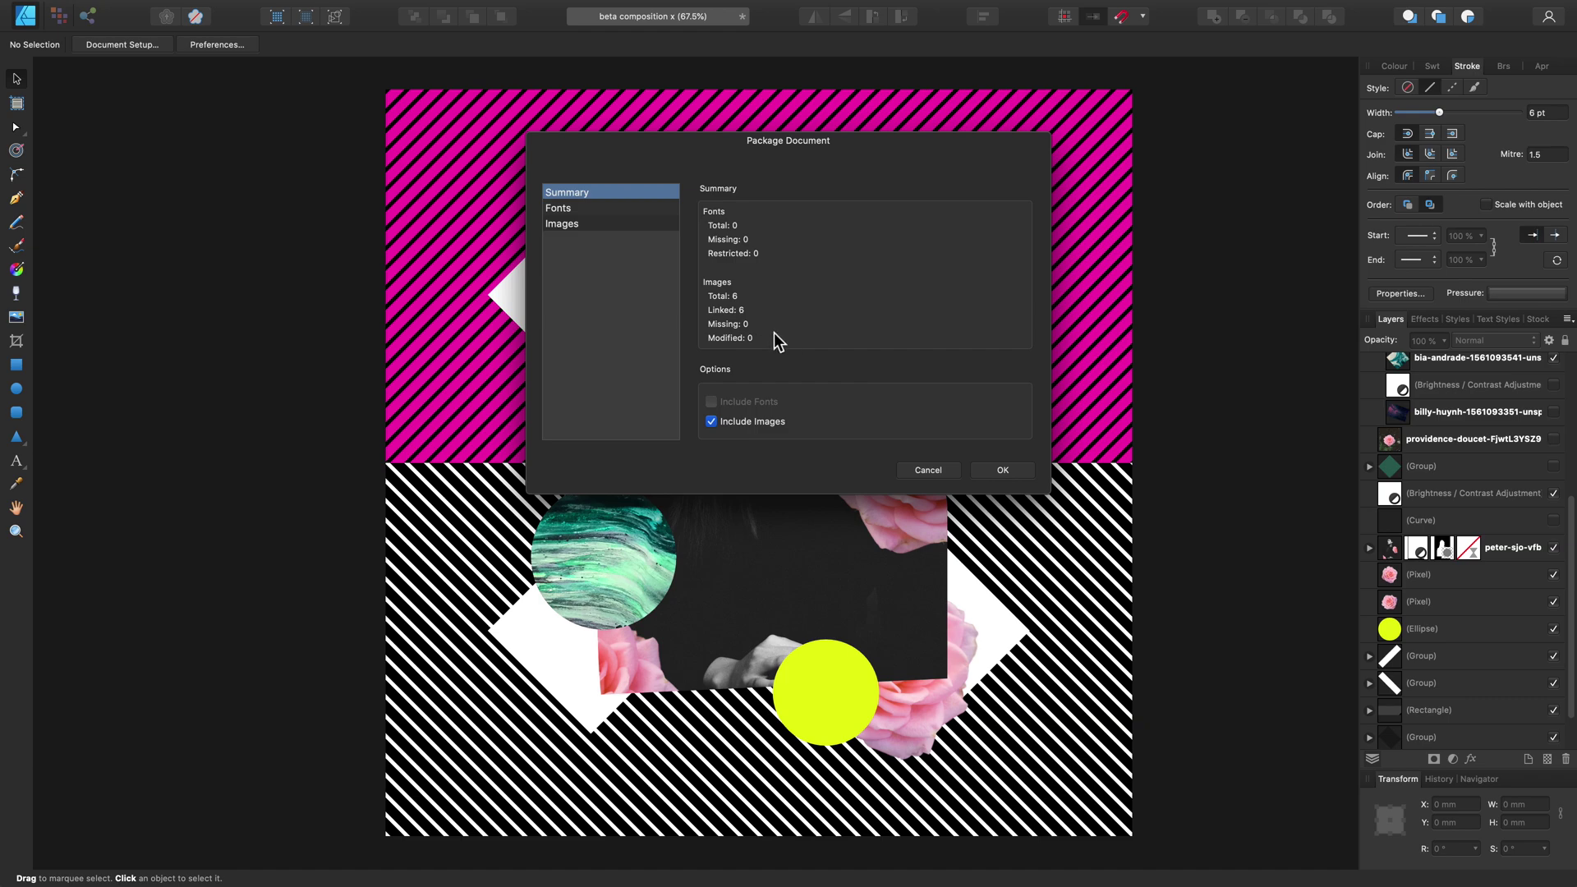
Save the package into a new Package folder inside Beta Composition x
click(1001, 471)
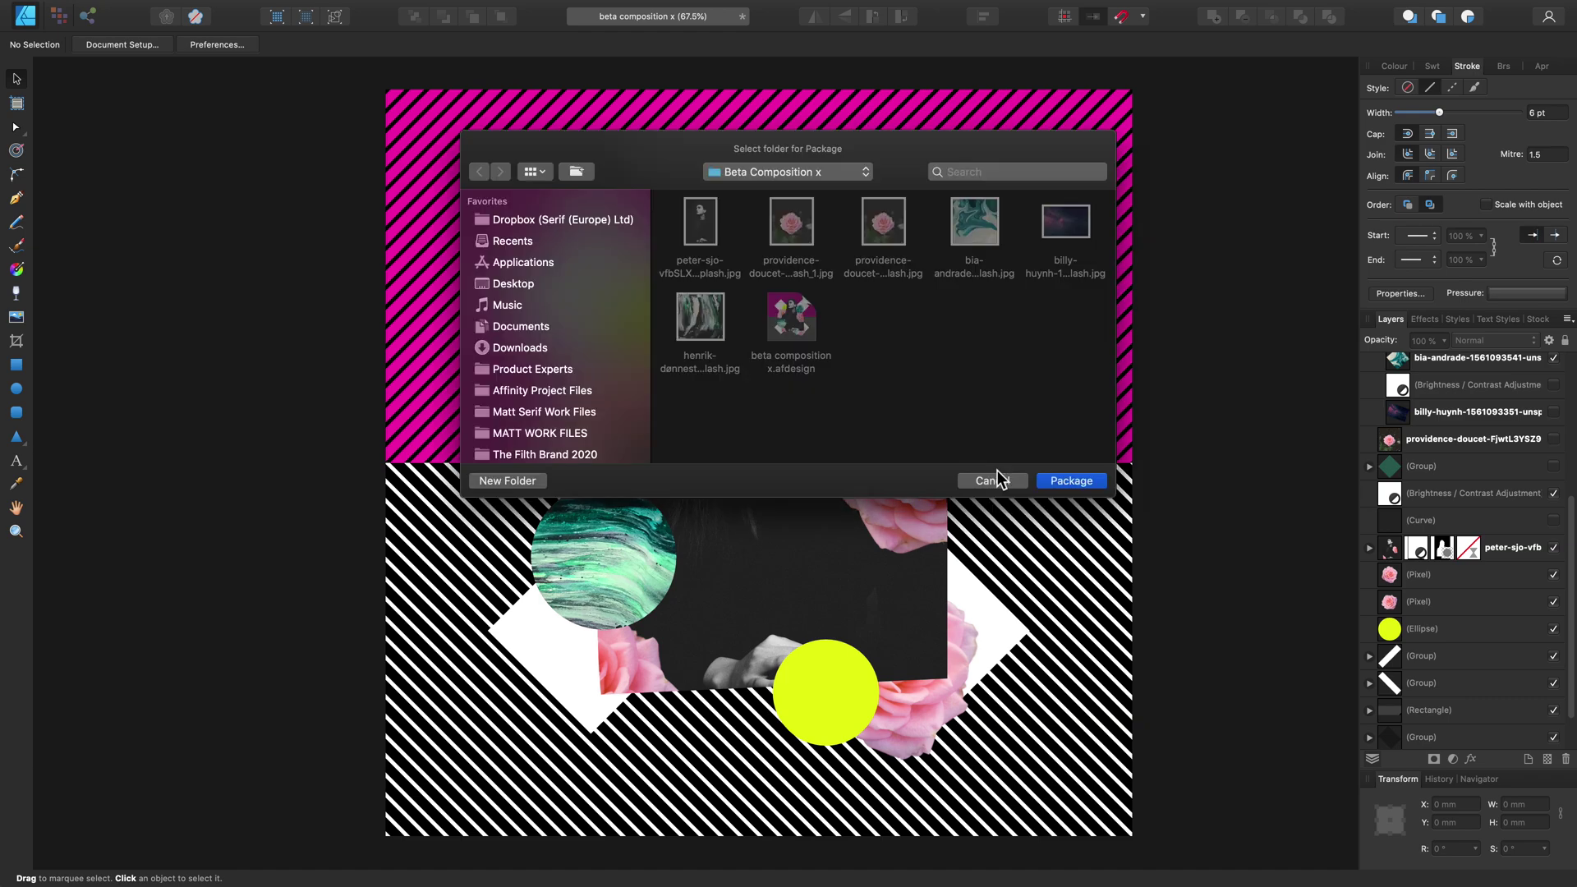
click(506, 481)
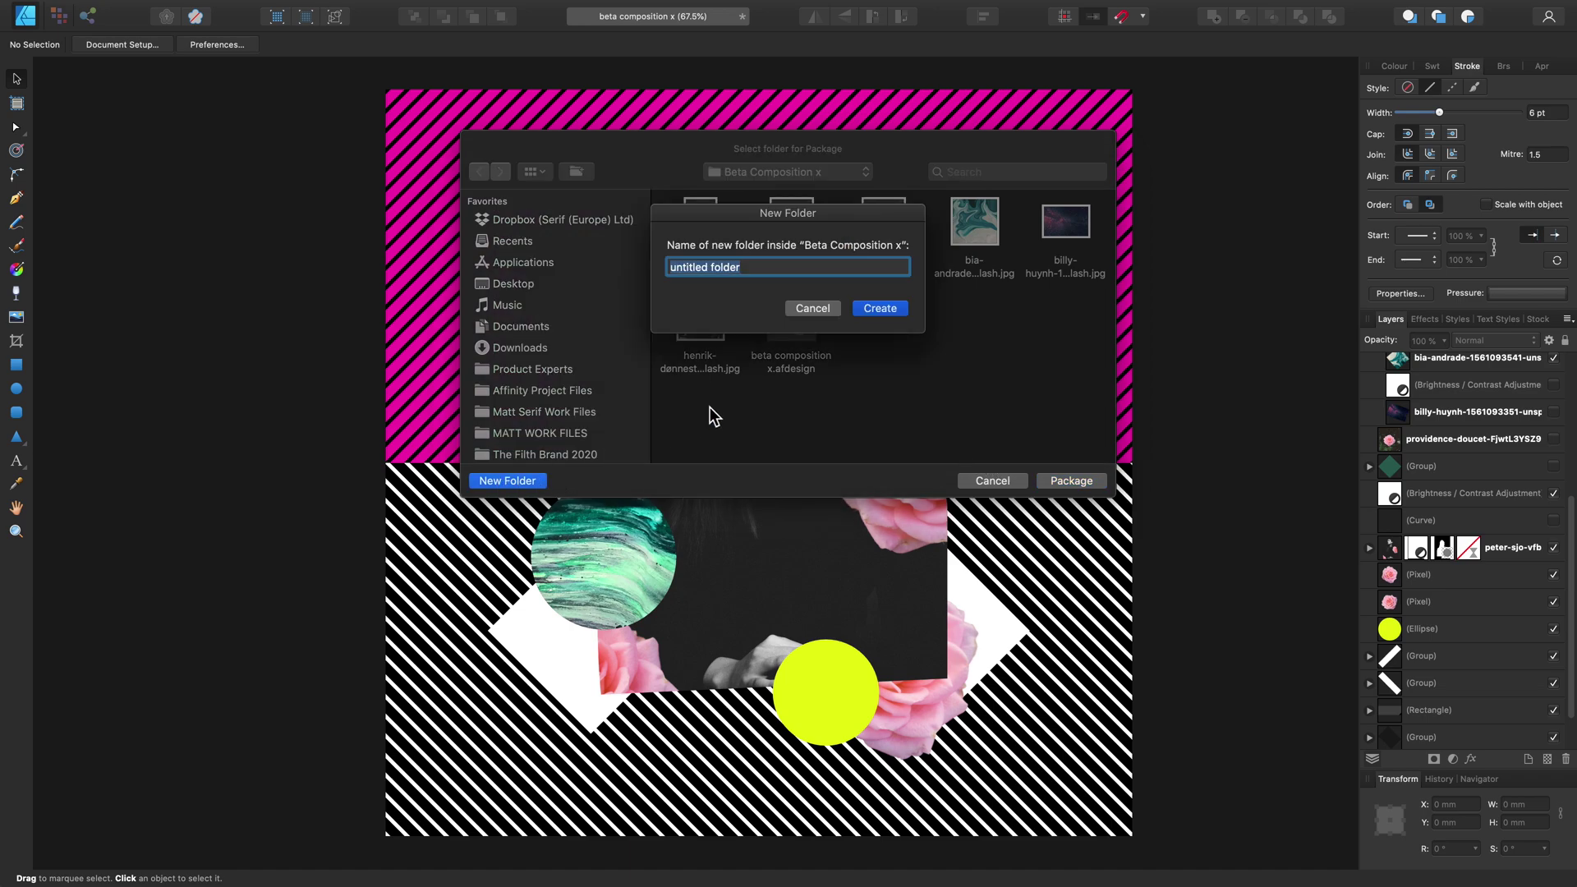
text(Package)
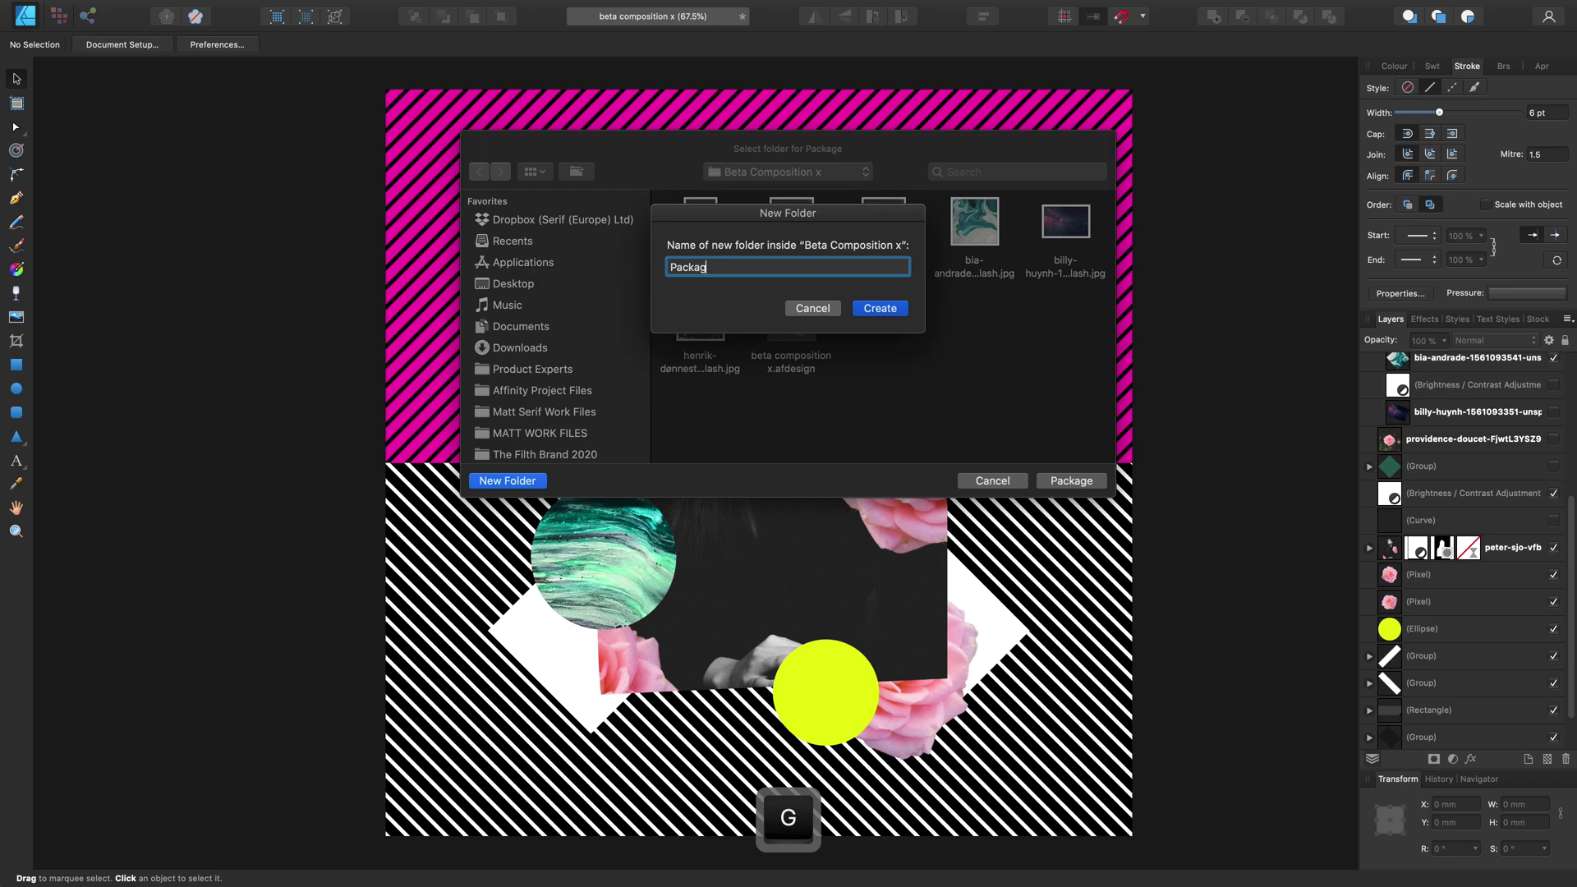
click(881, 308)
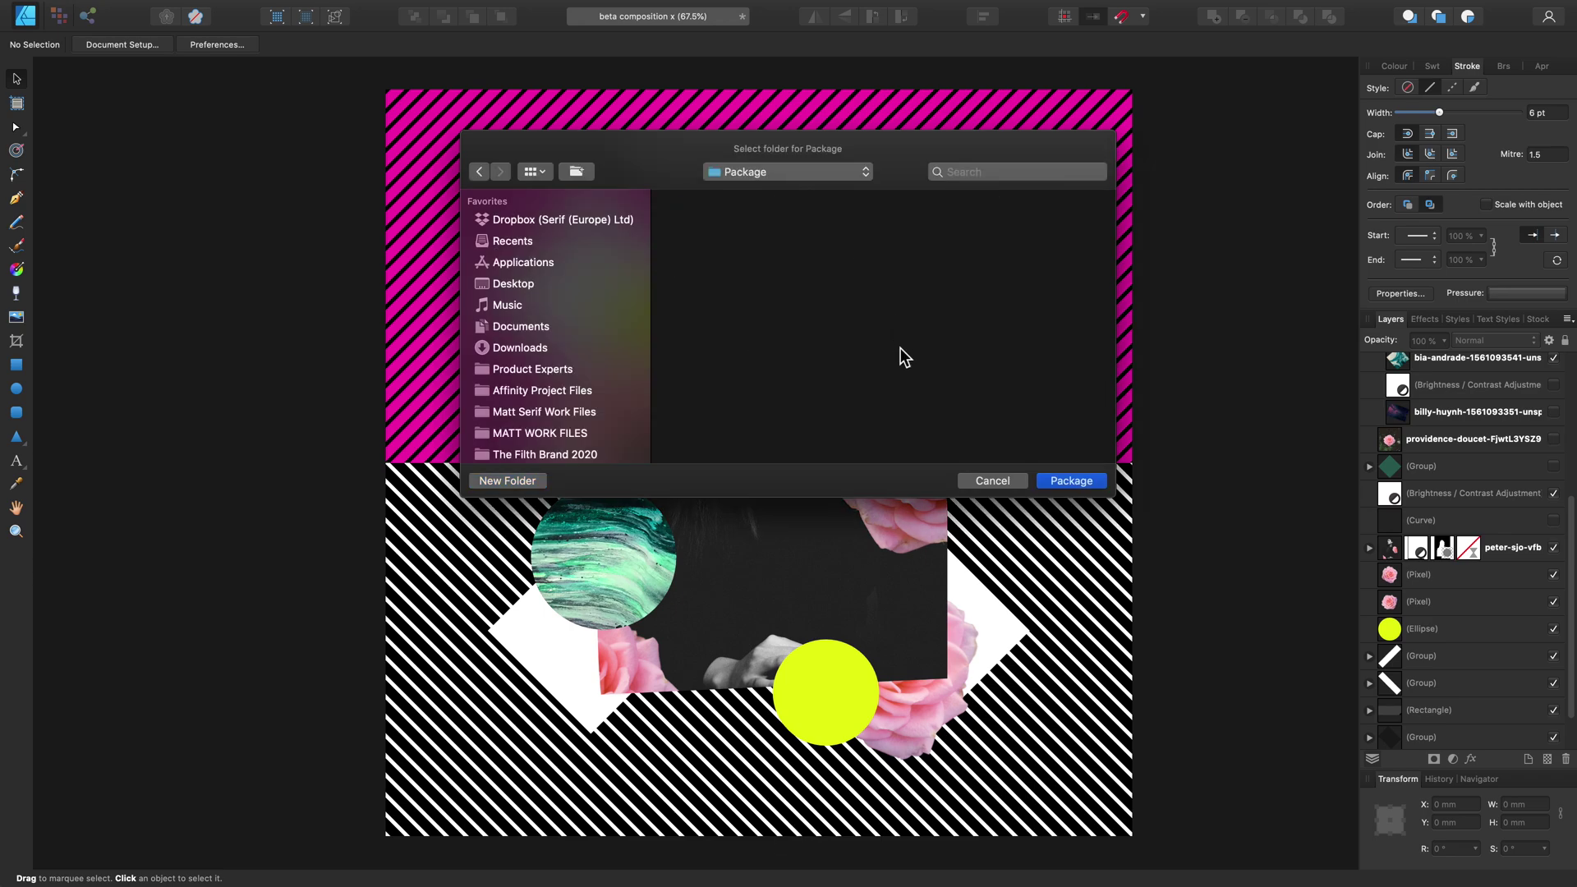
click(1073, 482)
key(ctrl+Right)
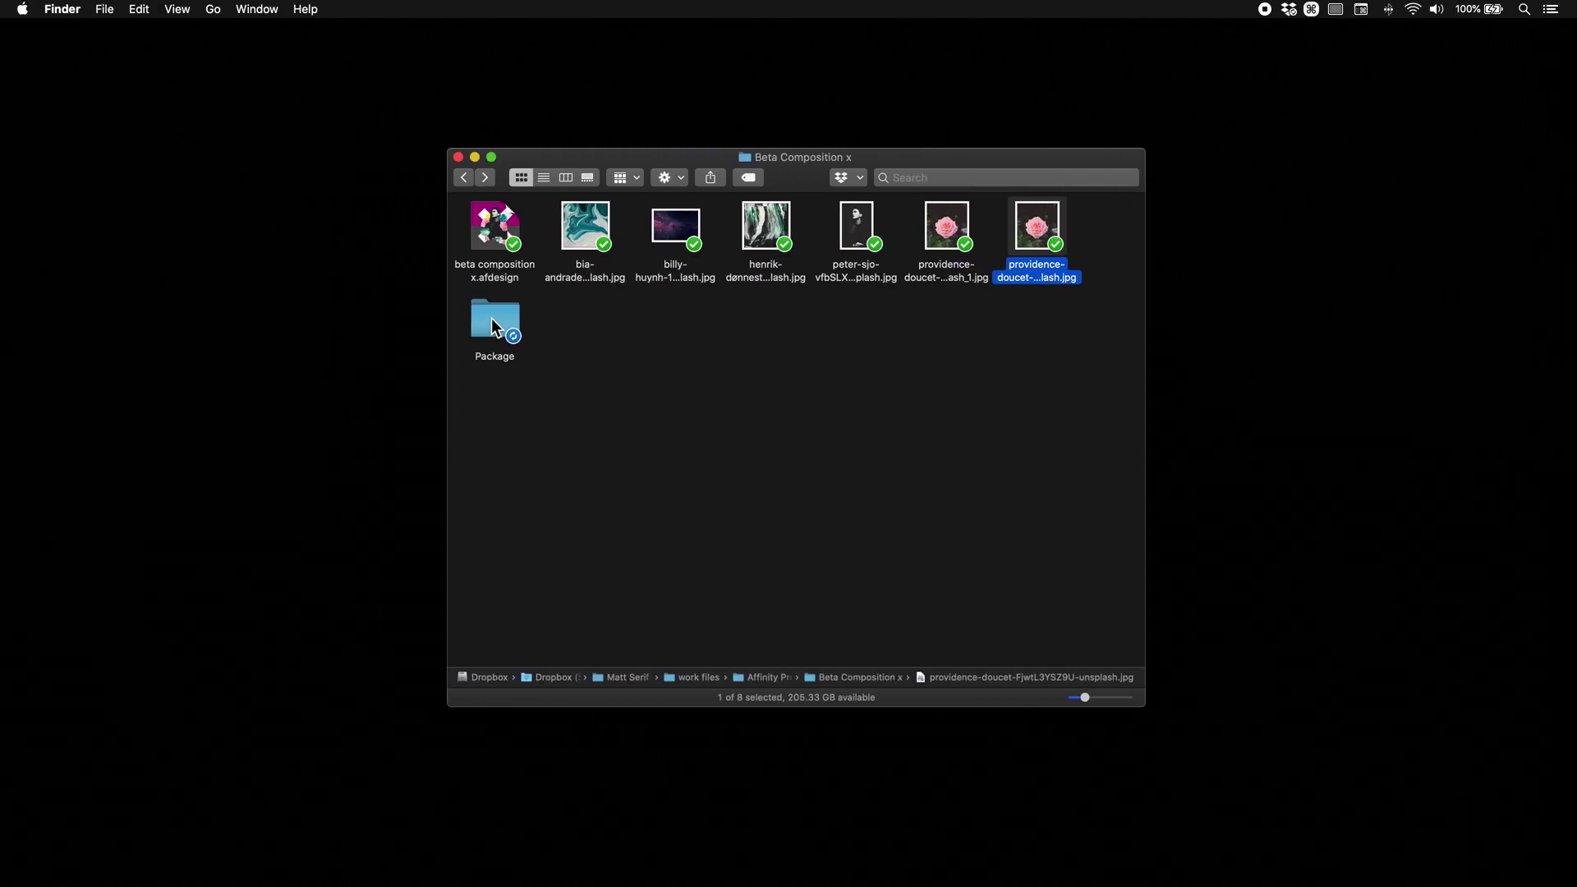
Open the Package folder and its Images subfolder of jpgs, then return to the collage
double_click(492, 319)
double_click(575, 231)
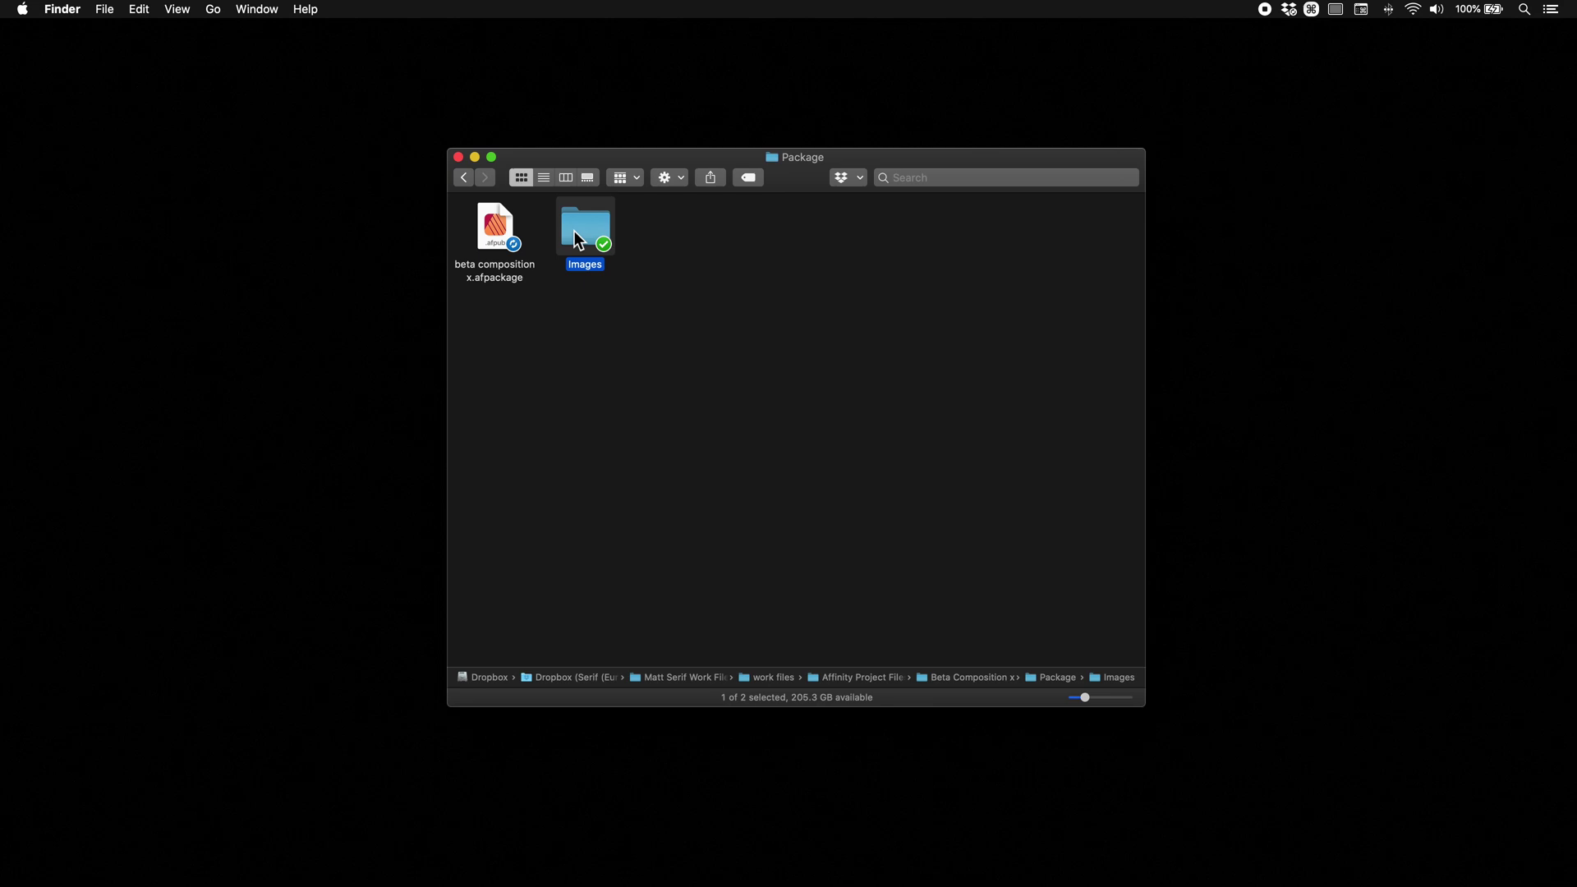
key(ctrl+Left)
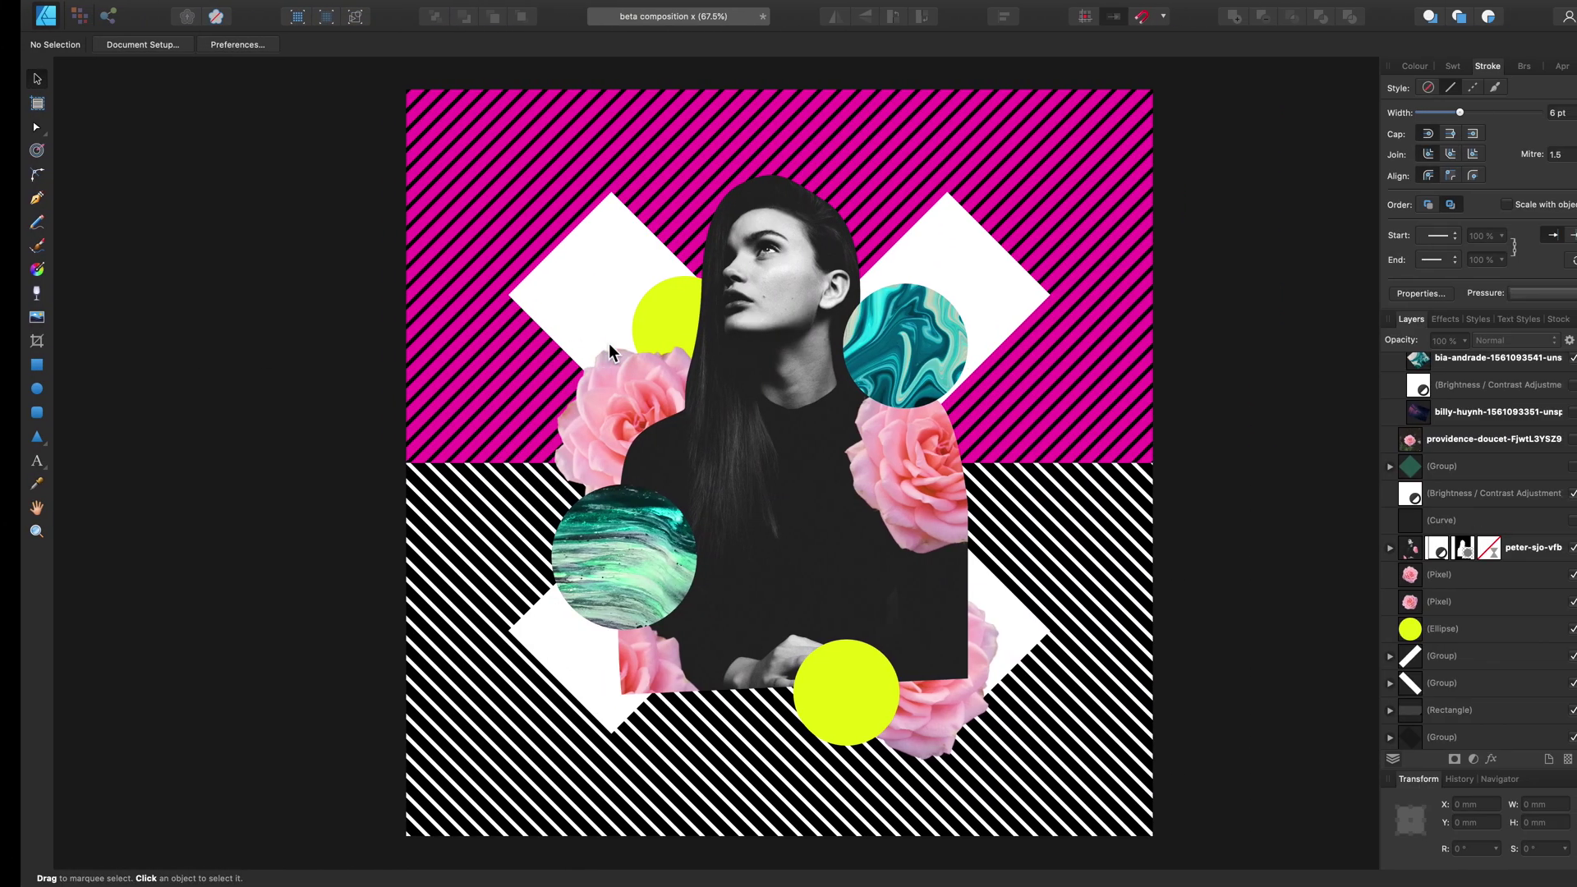